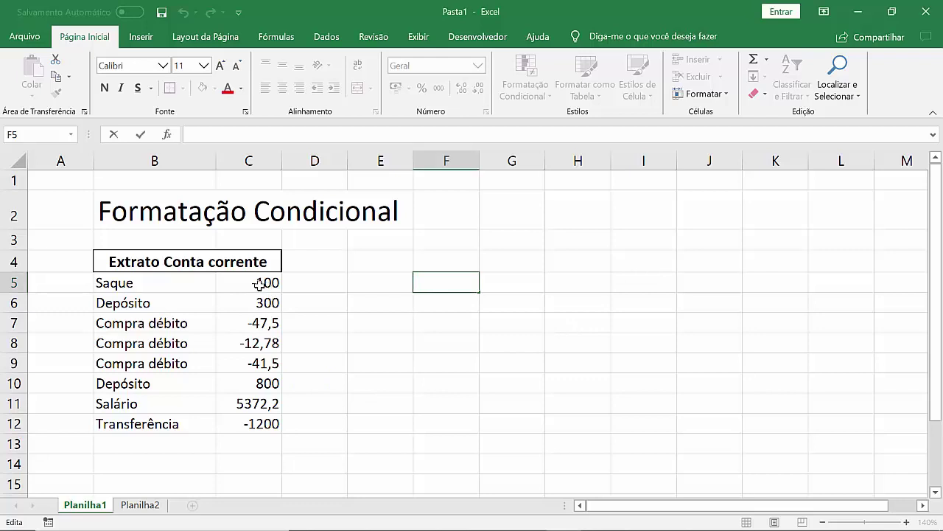
Step: Colour the negative amounts in C5, C7, C8, C9 and C12 red
{"action": "left_click", "coordinate": [259, 284]}
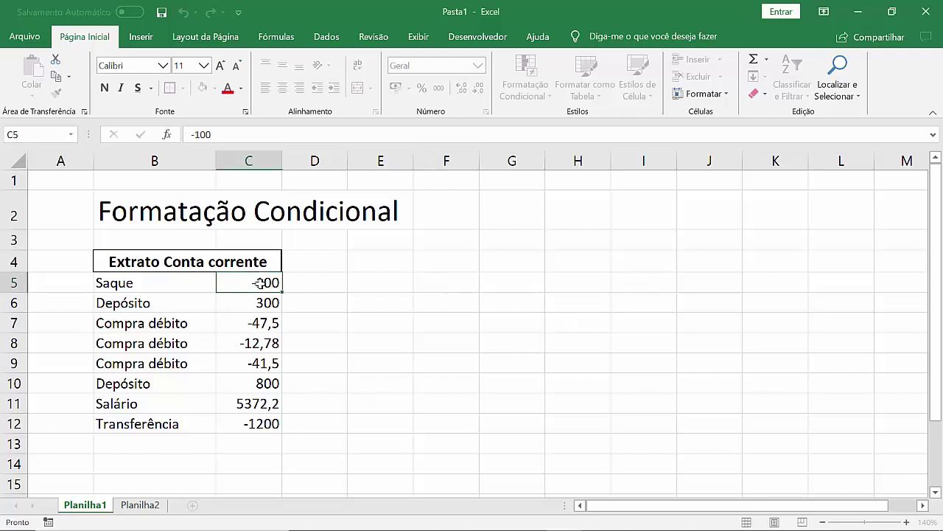
{"action": "left_click", "coordinate": [270, 325], "text": "ctrl"}
{"action": "left_click", "coordinate": [267, 344], "text": "ctrl"}
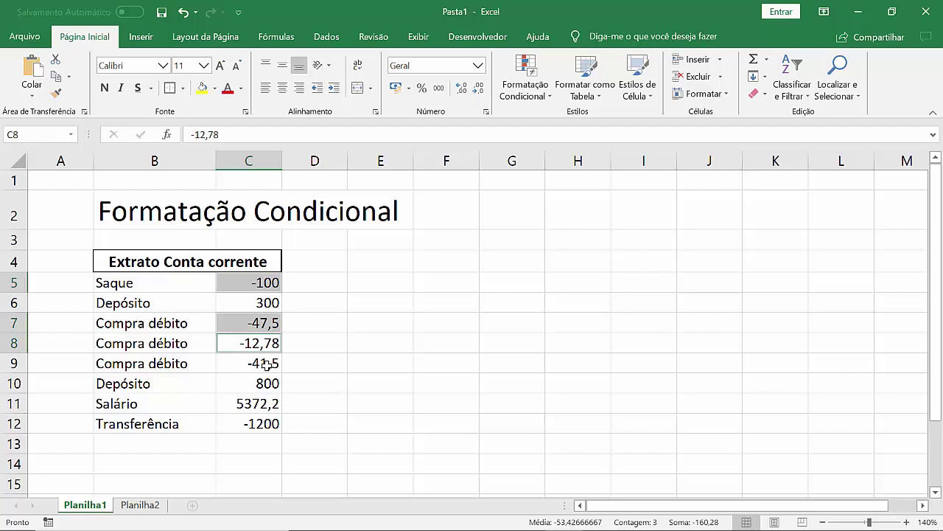
{"action": "left_click", "coordinate": [267, 364], "text": "ctrl"}
{"action": "left_click", "coordinate": [263, 425], "text": "ctrl"}
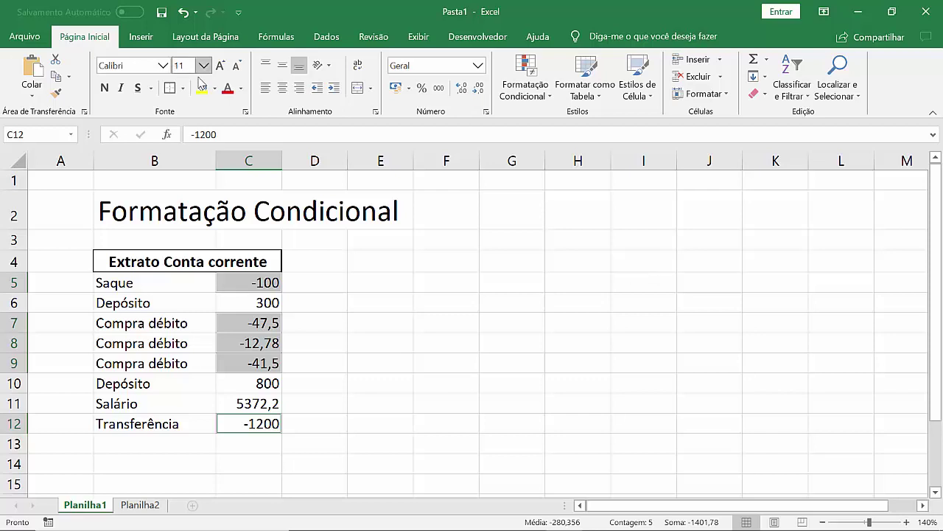
{"action": "left_click", "coordinate": [227, 89]}
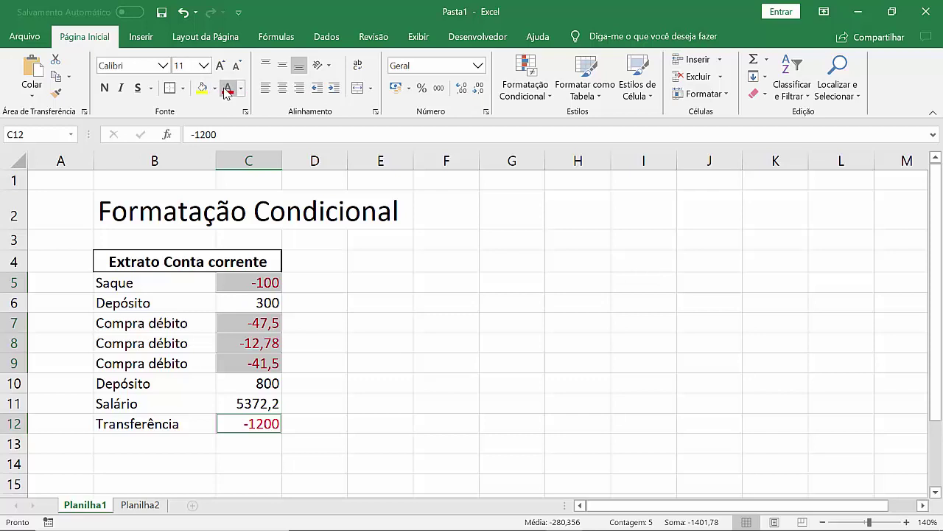
Step: Colour the positive amounts in C6, C10 and C11 dark blue
{"action": "left_click", "coordinate": [264, 304]}
{"action": "left_click", "coordinate": [271, 383], "text": "ctrl"}
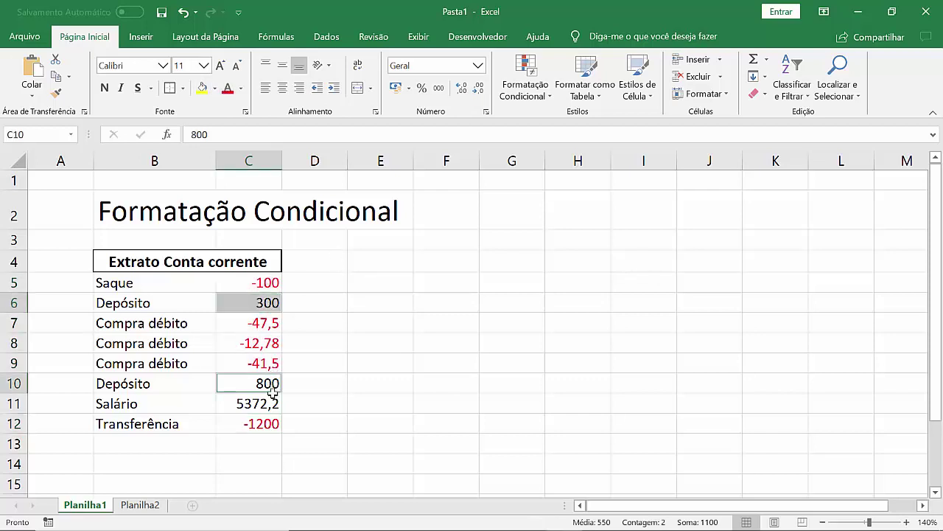
{"action": "left_click", "coordinate": [277, 404], "text": "ctrl"}
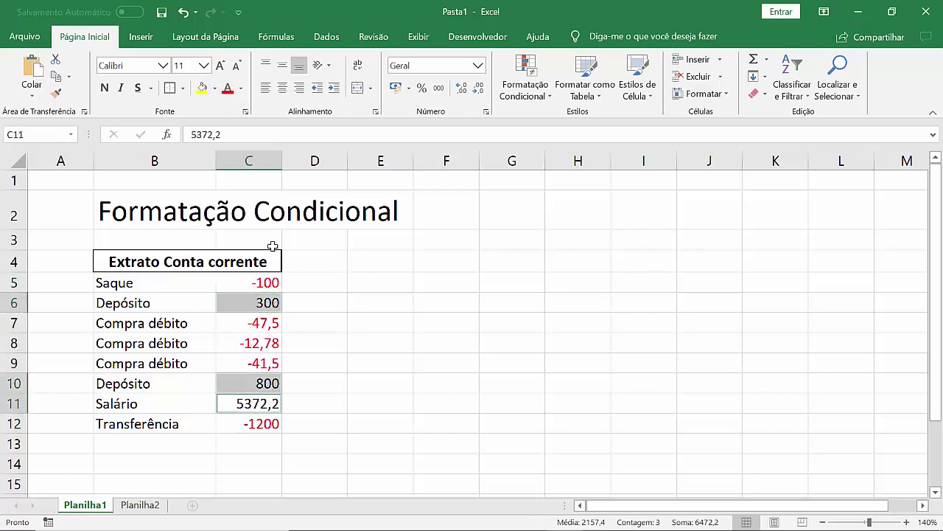
{"action": "left_click", "coordinate": [240, 89]}
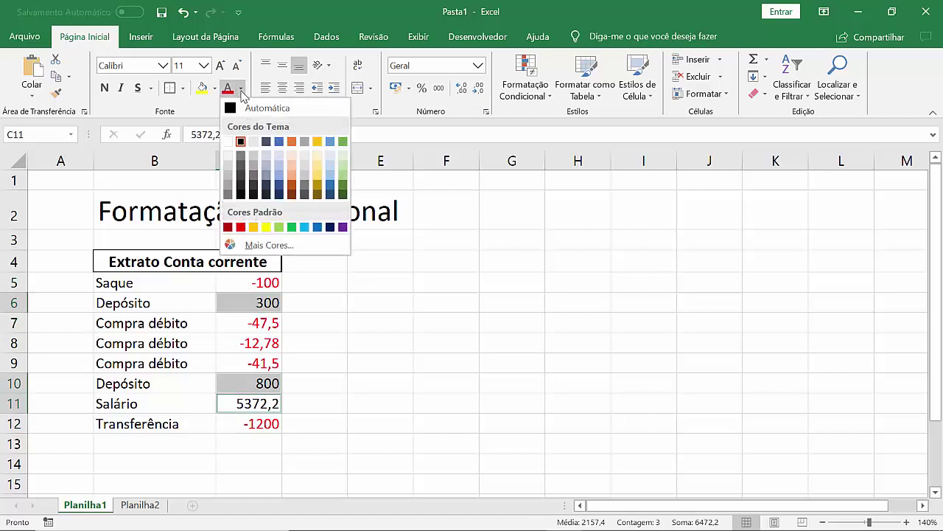
{"action": "left_click", "coordinate": [280, 180]}
{"action": "left_click", "coordinate": [375, 310]}
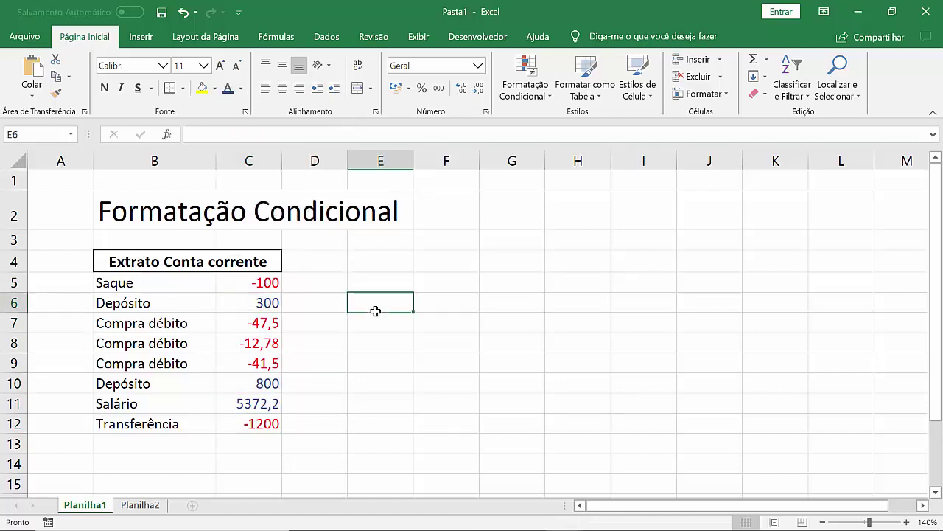
Step: Undo both manual font colour changes on the statement amounts
{"action": "key", "text": "ctrl+z"}
{"action": "key", "text": "ctrl+z"}
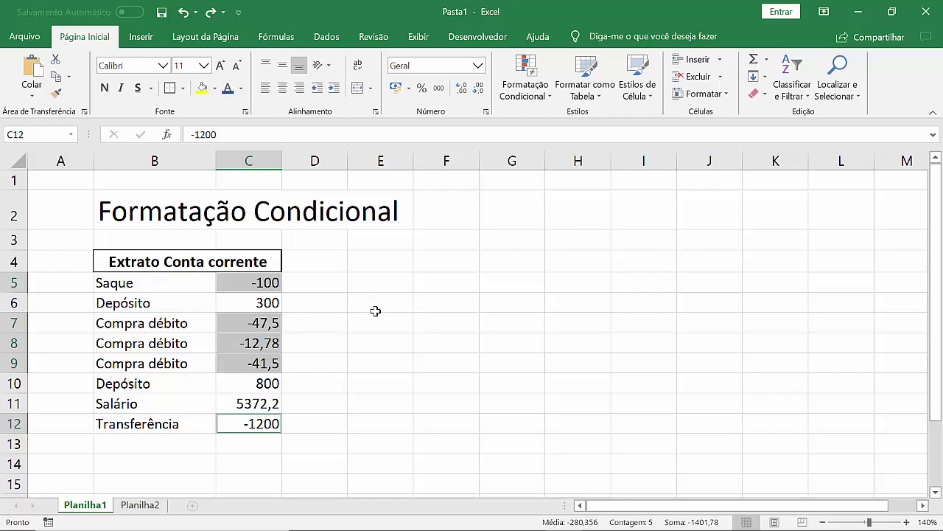
Step: Select the statement amounts in C5:C12
{"action": "left_click", "coordinate": [258, 281]}
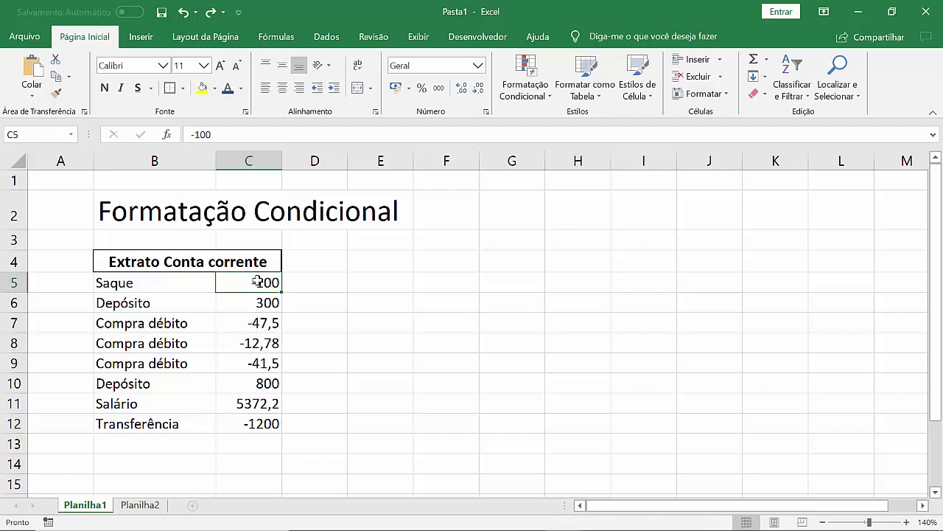
{"action": "key", "text": "shift+Down"}
{"action": "key", "text": "shift+Down"}
{"action": "key", "text": "shift+Down"}
{"action": "key", "text": "shift+Down"}
{"action": "key", "text": "shift+Down"}
{"action": "key", "text": "shift+Down"}
{"action": "key", "text": "shift+Down"}
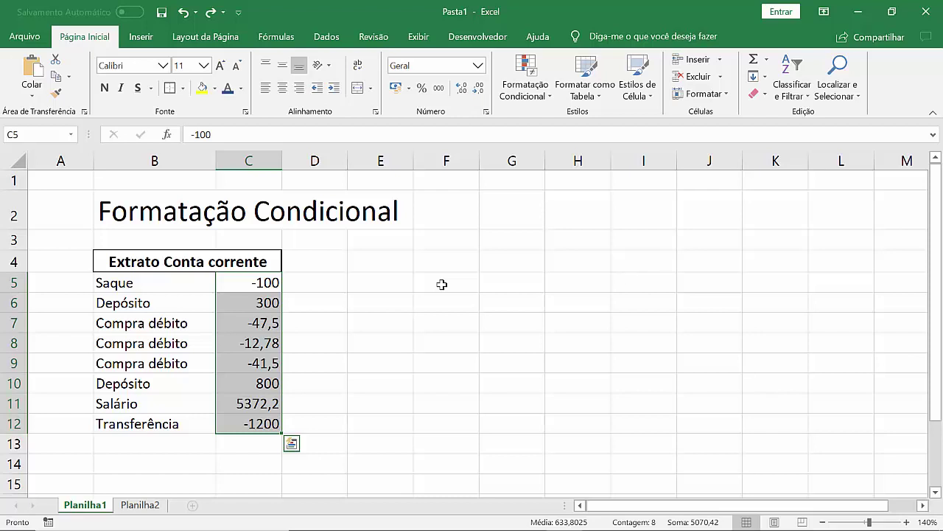
{"action": "key", "text": "Right"}
{"action": "key", "text": "Down"}
{"action": "key", "text": "Down"}
{"action": "key", "text": "Down"}
{"action": "key", "text": "Down"}
{"action": "key", "text": "Down"}
{"action": "key", "text": "Down"}
{"action": "key", "text": "Down"}
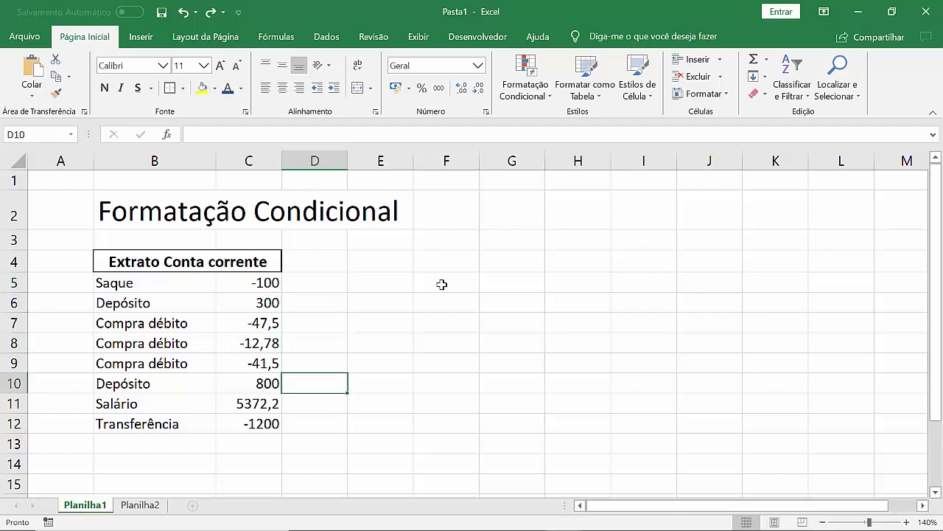
{"action": "key", "text": "Left"}
{"action": "key", "text": "Down"}
{"action": "key", "text": "Down"}
{"action": "key", "text": "Down"}
{"action": "key", "text": "Down"}
{"action": "key", "text": "Down"}
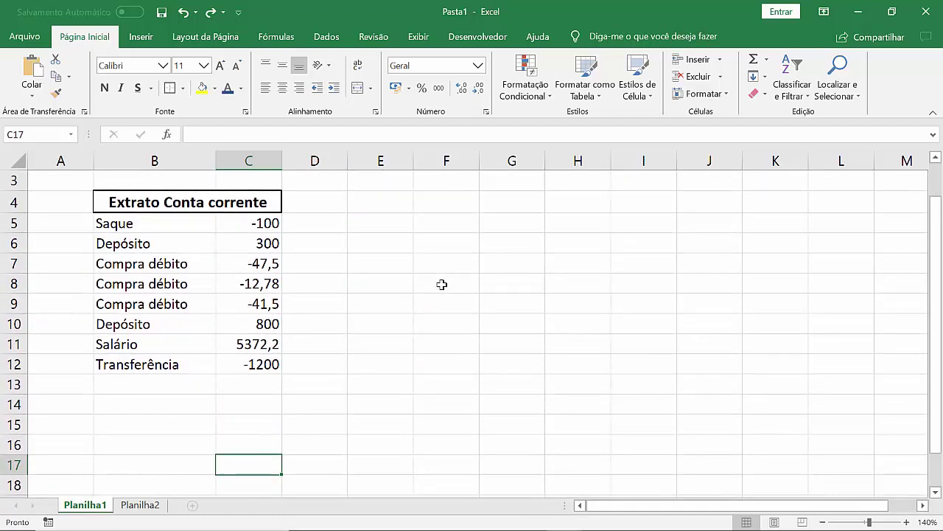
{"action": "key", "text": "Up"}
{"action": "key", "text": "Up"}
{"action": "key", "text": "Up"}
{"action": "key", "text": "Up"}
{"action": "key", "text": "Up"}
{"action": "key", "text": "Up"}
{"action": "key", "text": "Up"}
{"action": "key", "text": "Up"}
{"action": "key", "text": "Up"}
{"action": "key", "text": "Up"}
{"action": "key", "text": "Up"}
{"action": "key", "text": "Up"}
{"action": "key", "text": "Up"}
{"action": "key", "text": "Up"}
{"action": "key", "text": "Up"}
{"action": "key", "text": "Up"}
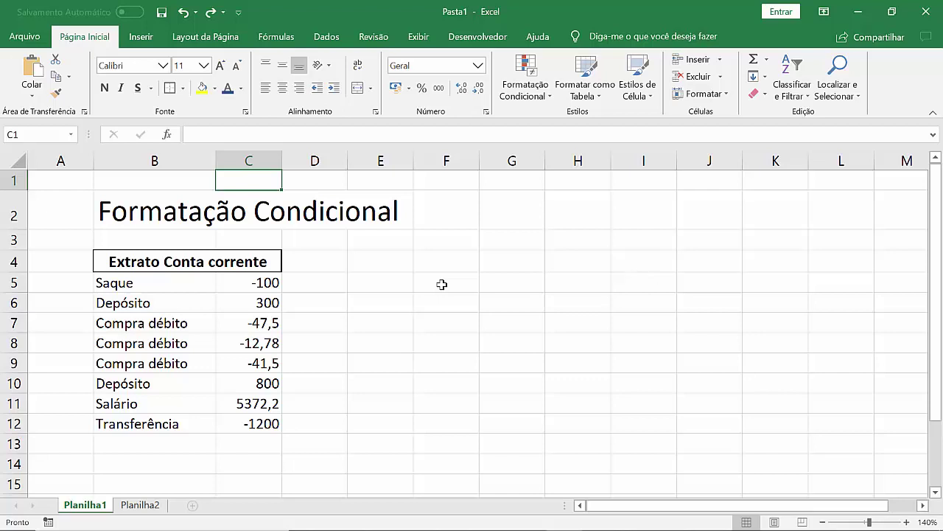
Step: Start a greater-than cell highlighting rule on the whole of column C with a threshold of 0
{"action": "left_click", "coordinate": [262, 162]}
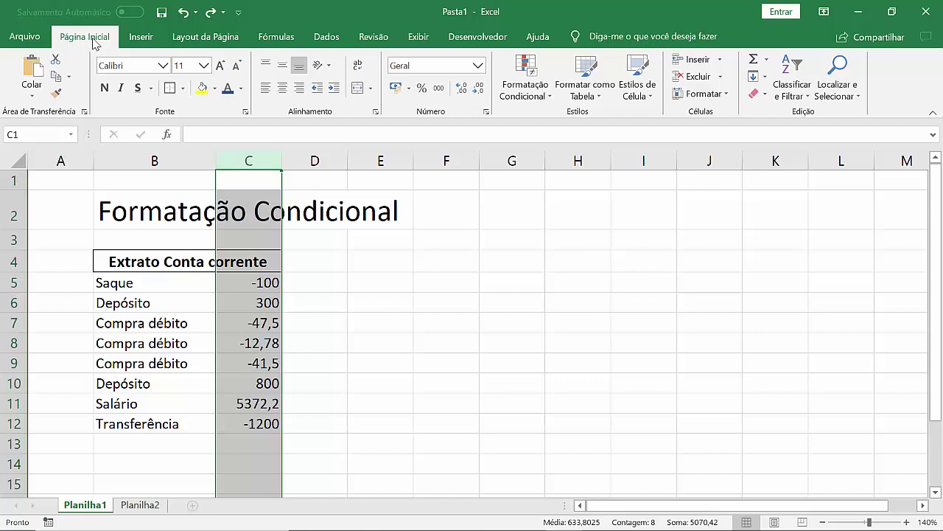
{"action": "left_click", "coordinate": [544, 101]}
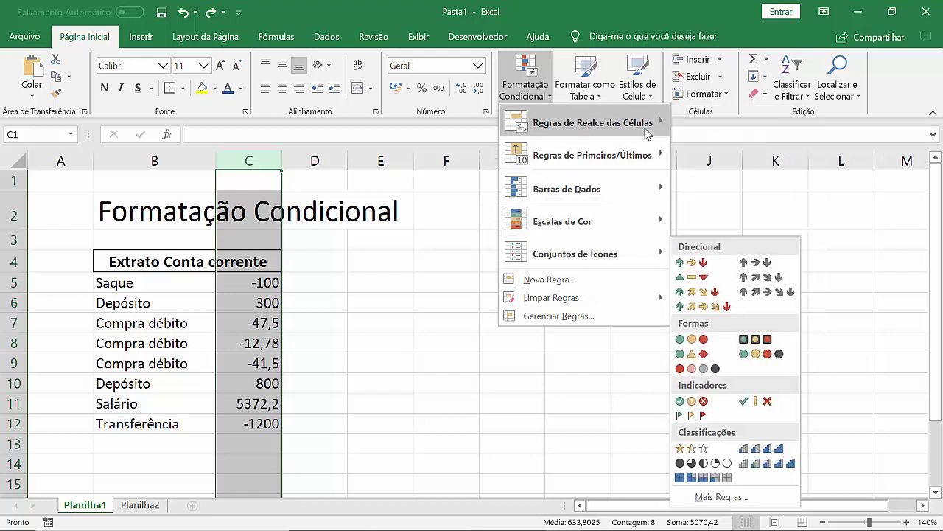
{"action": "mouse_move", "coordinate": [646, 130]}
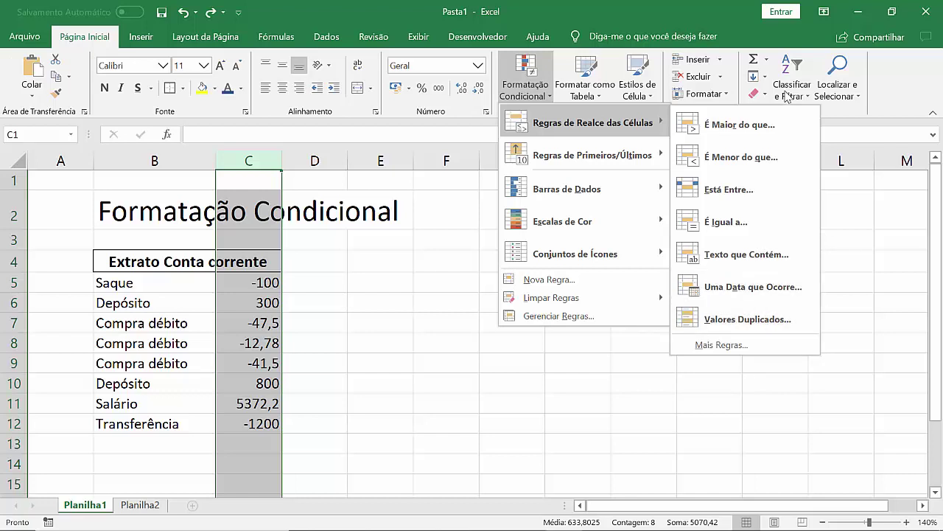
{"action": "left_click", "coordinate": [767, 133]}
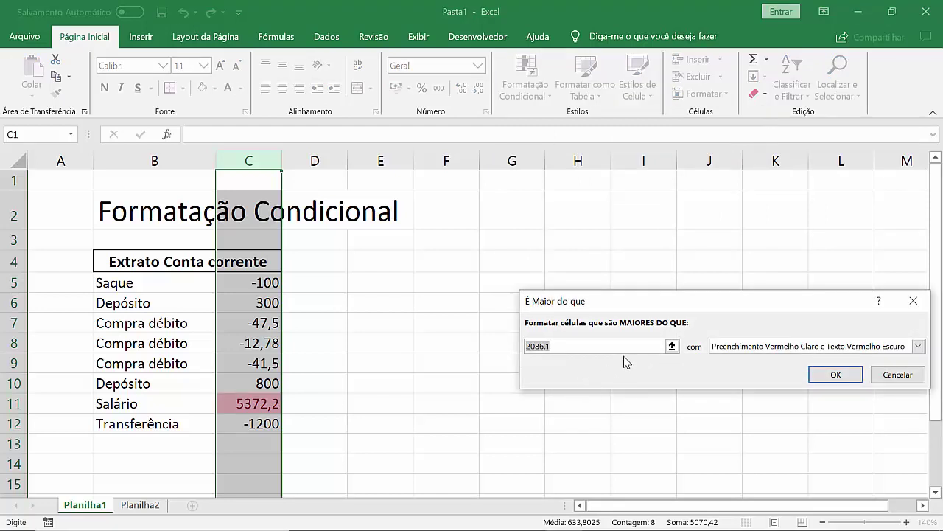
{"action": "left_click_drag", "start_coordinate": [630, 302], "coordinate": [507, 307]}
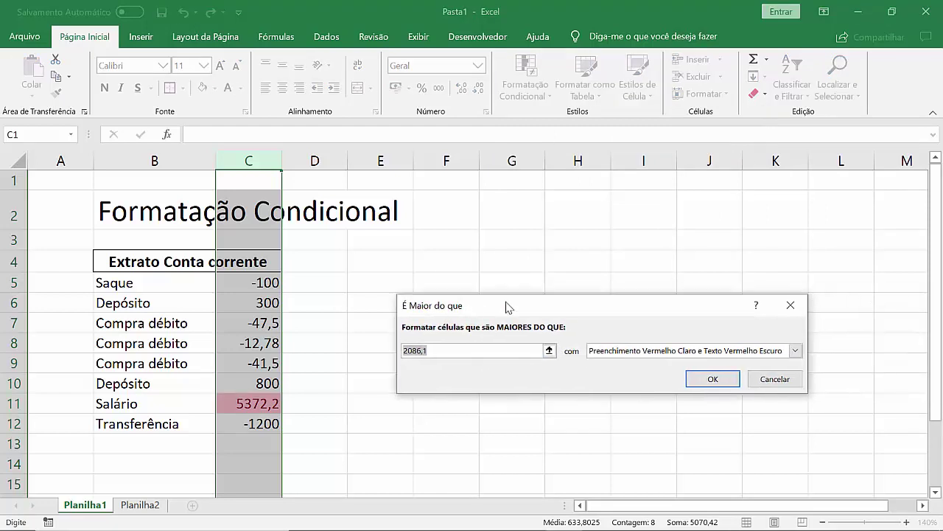
{"action": "left_click", "coordinate": [448, 352]}
{"action": "key", "text": "BackSpace"}
{"action": "key", "text": "BackSpace"}
{"action": "key", "text": "BackSpace"}
{"action": "key", "text": "BackSpace"}
{"action": "key", "text": "BackSpace"}
{"action": "key", "text": "BackSpace"}
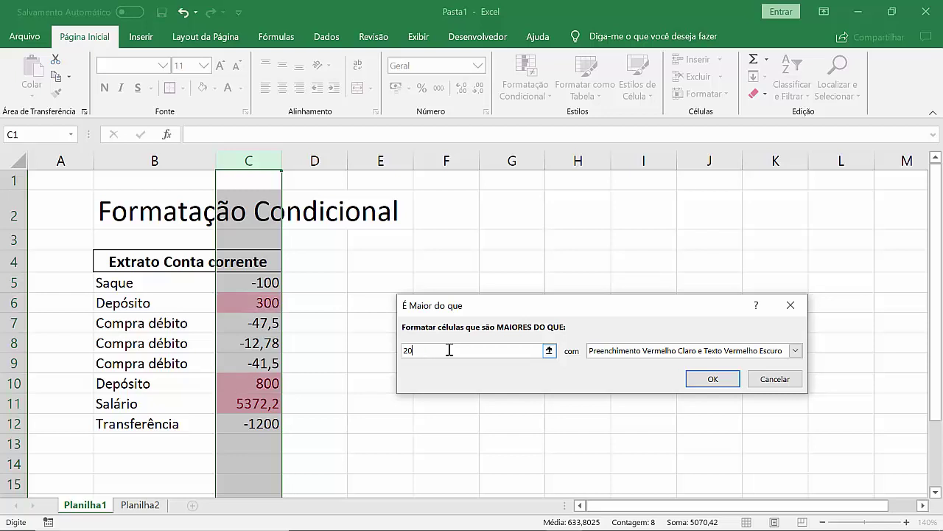
{"action": "type", "text": "0"}
Step: Try the preset formats for the rule: yellow fill, green fill, light red fill, red text and red border
{"action": "left_click", "coordinate": [796, 351]}
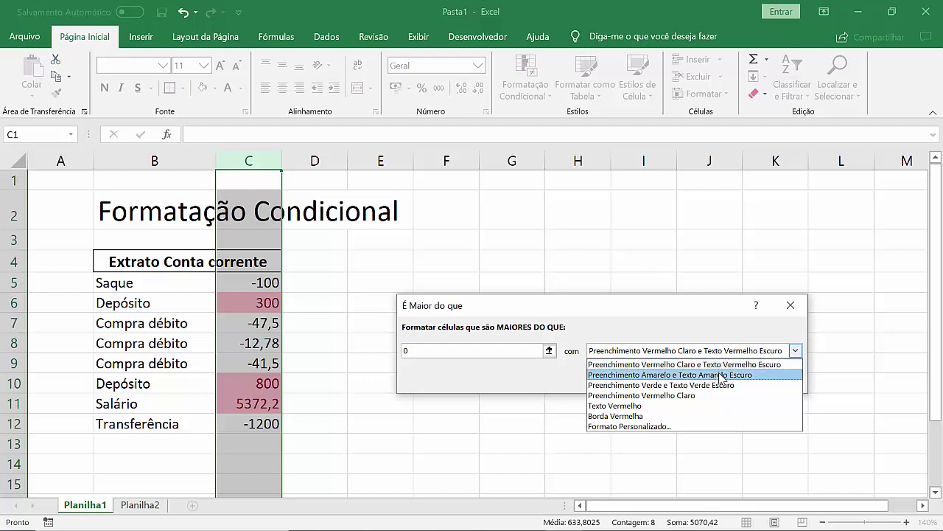
{"action": "left_click", "coordinate": [721, 374]}
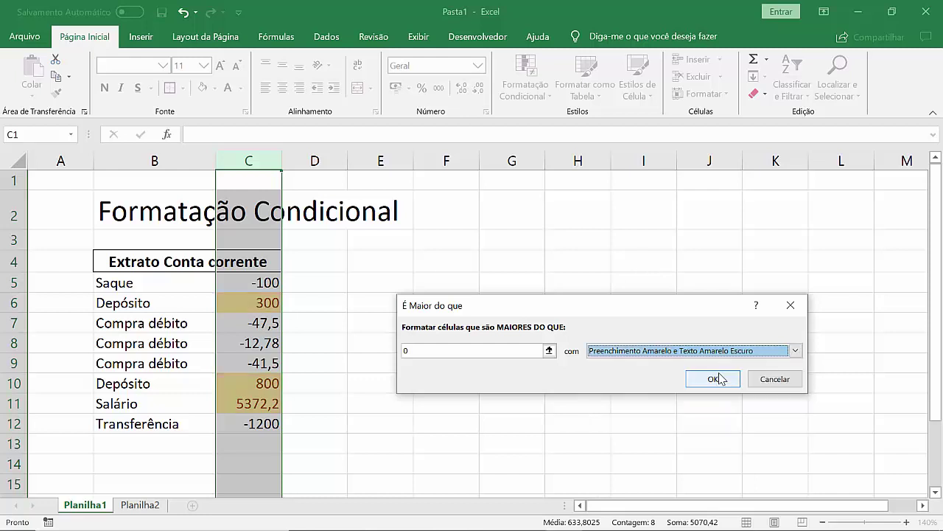
{"action": "left_click", "coordinate": [795, 351]}
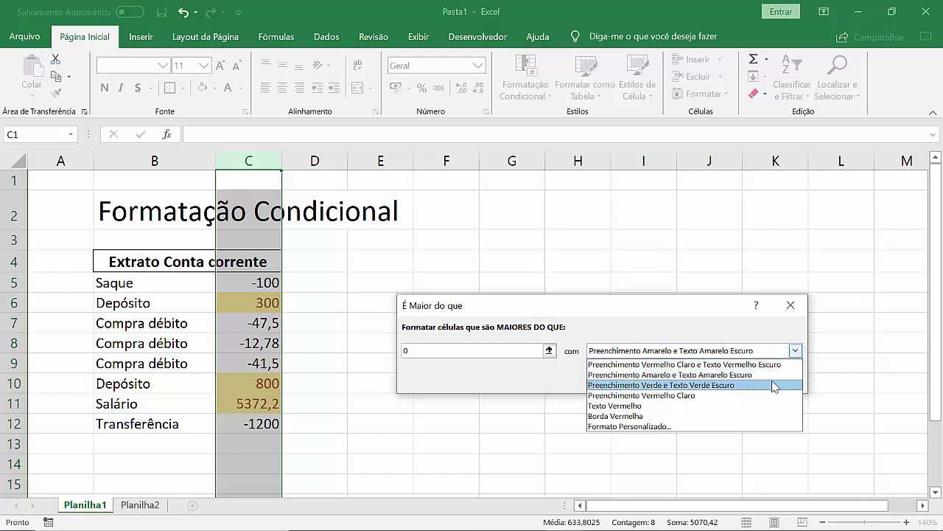
{"action": "left_click", "coordinate": [773, 384]}
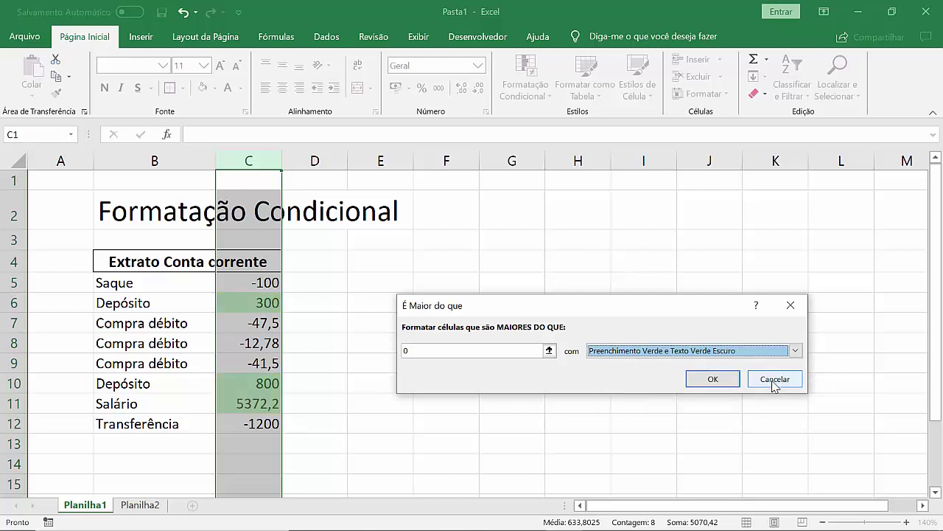
{"action": "left_click", "coordinate": [795, 351]}
{"action": "left_click", "coordinate": [760, 396]}
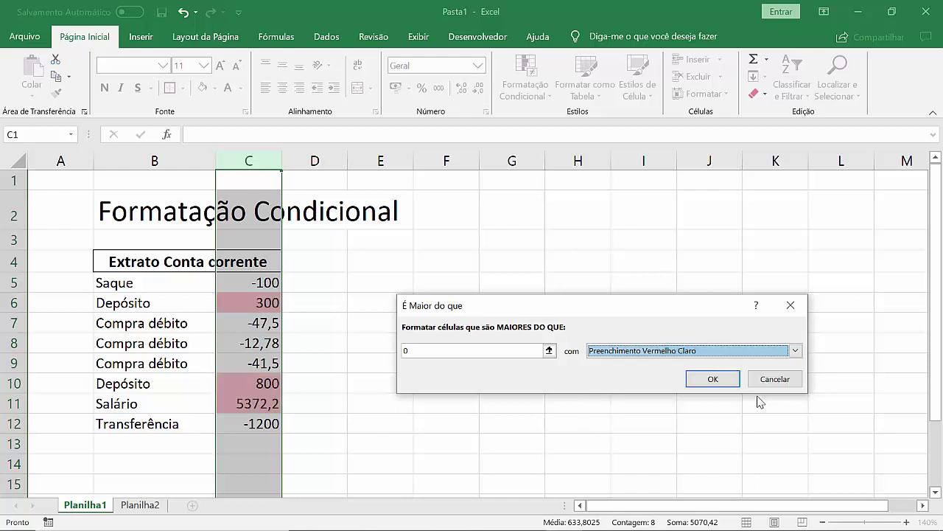
{"action": "left_click", "coordinate": [783, 352]}
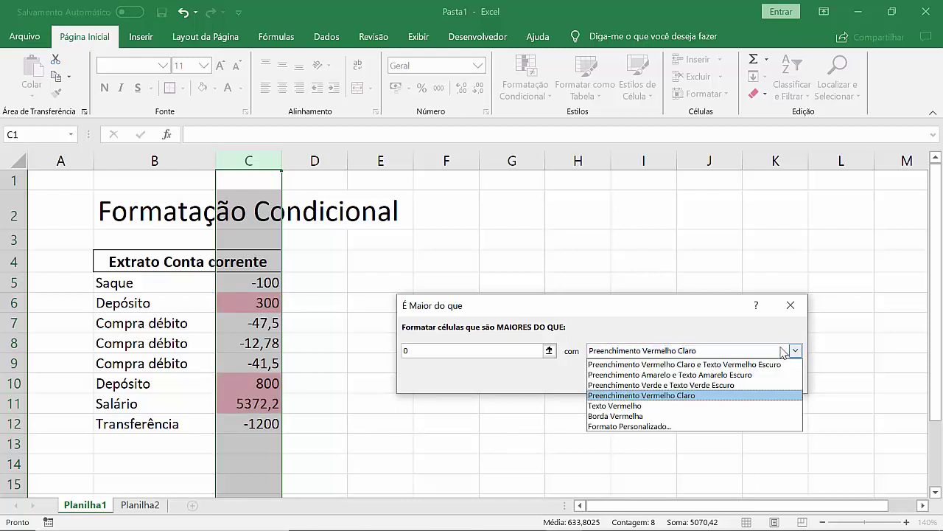
{"action": "left_click", "coordinate": [723, 405]}
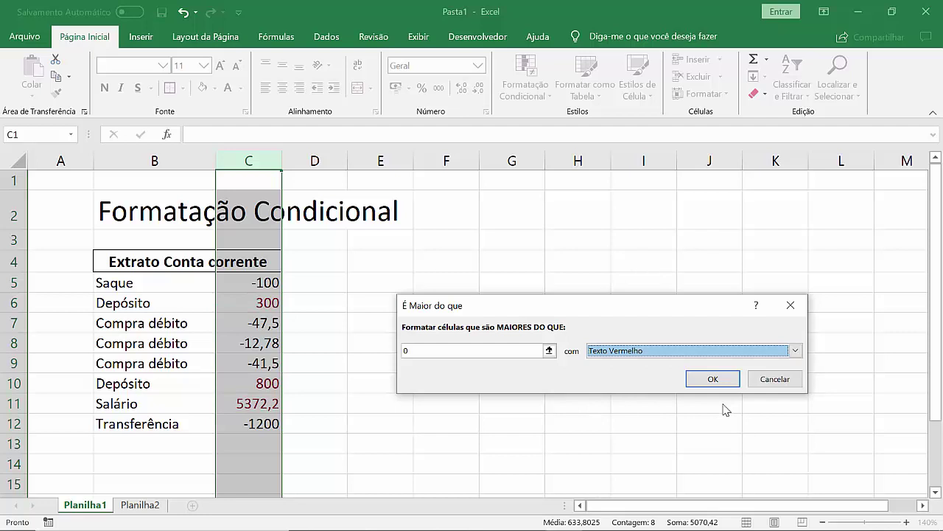
{"action": "left_click", "coordinate": [796, 351]}
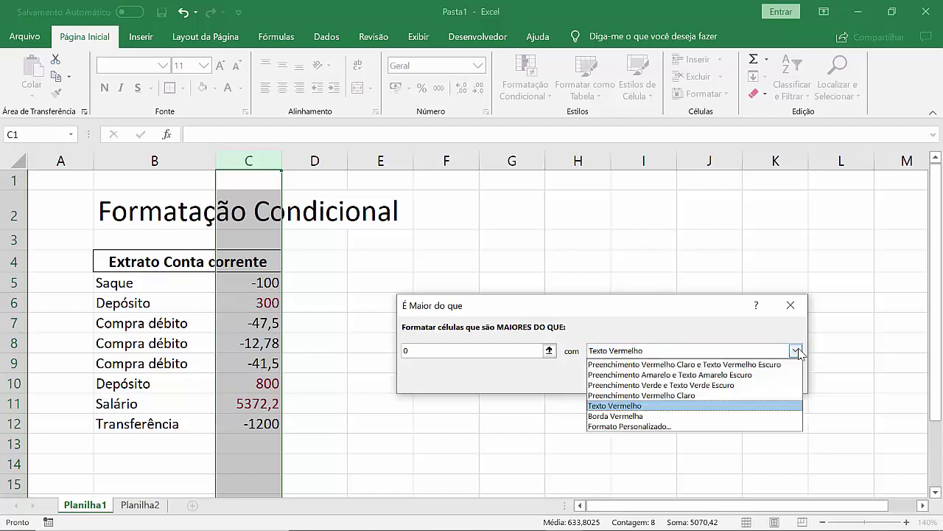
{"action": "left_click", "coordinate": [688, 416]}
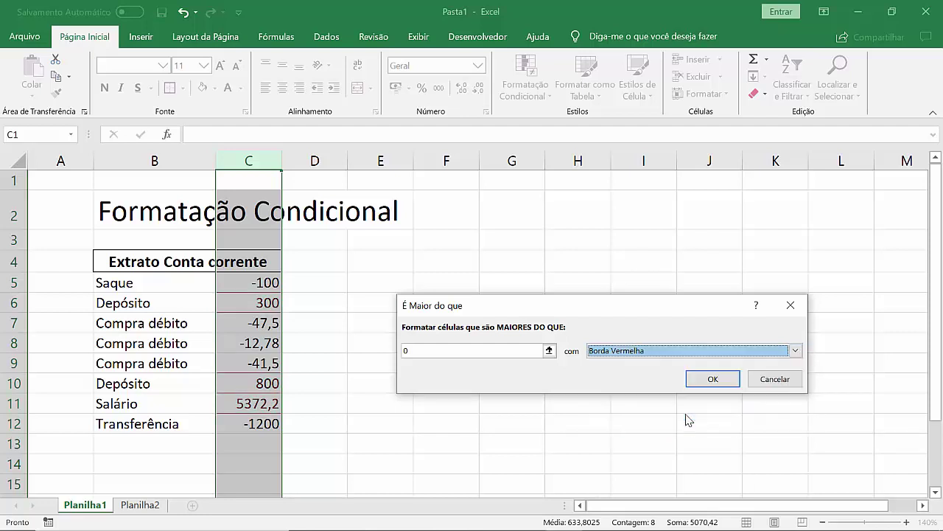
Step: Choose a custom format with a red, bold font for the greater-than-0 rule on column C
{"action": "left_click", "coordinate": [795, 351]}
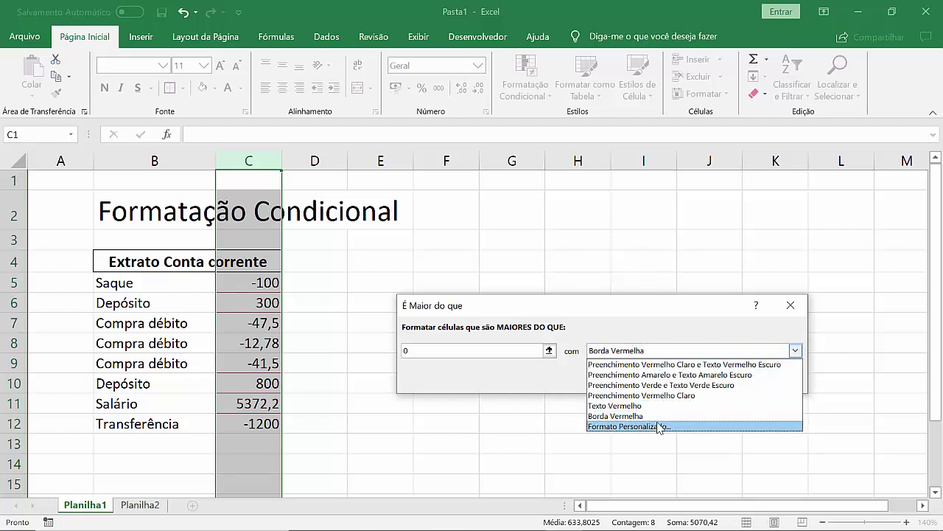
{"action": "left_click", "coordinate": [662, 426]}
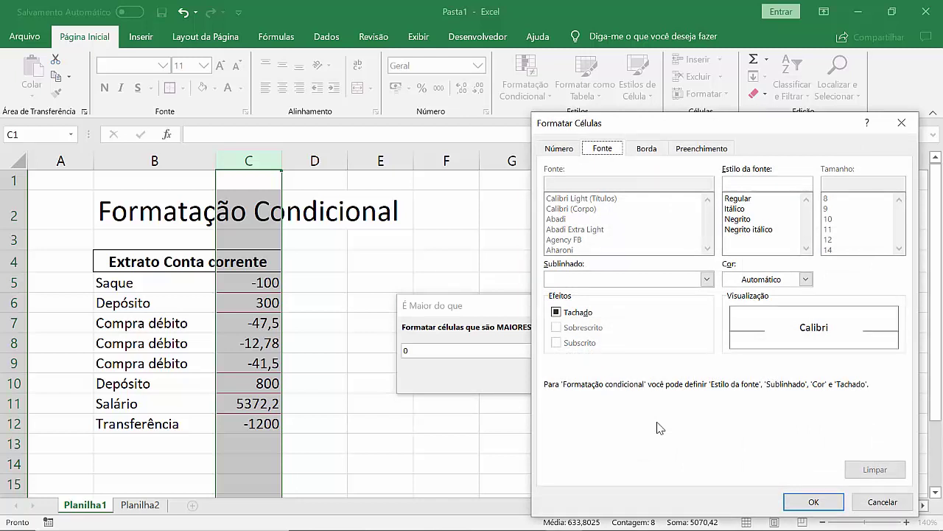
{"action": "left_click", "coordinate": [805, 278]}
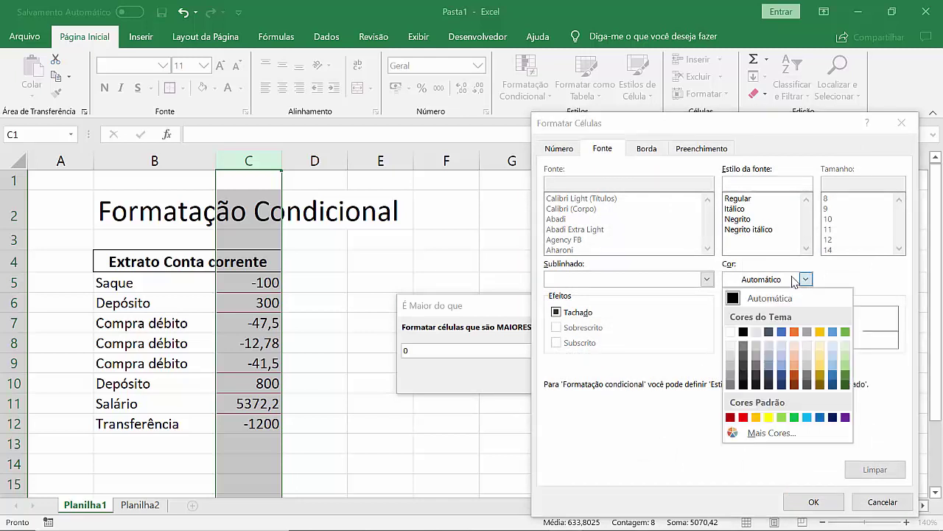
{"action": "left_click", "coordinate": [743, 417]}
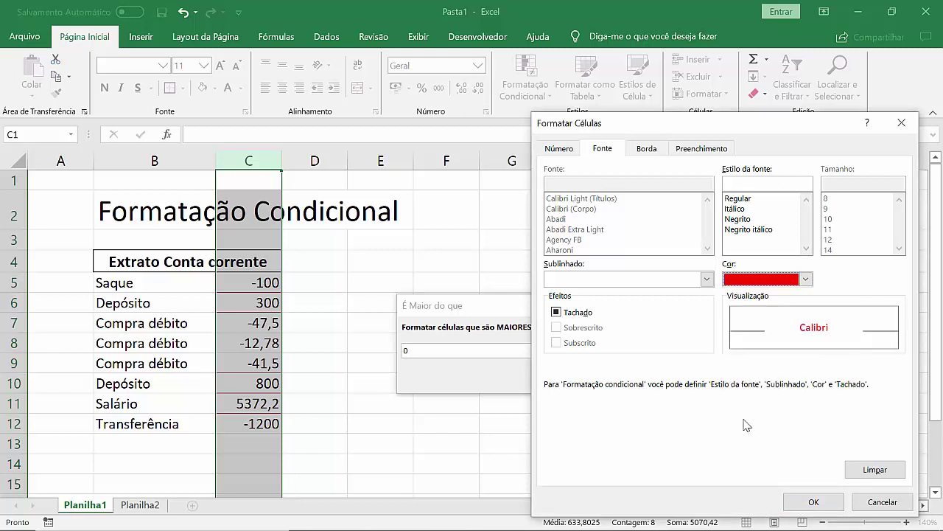
{"action": "left_click", "coordinate": [736, 219]}
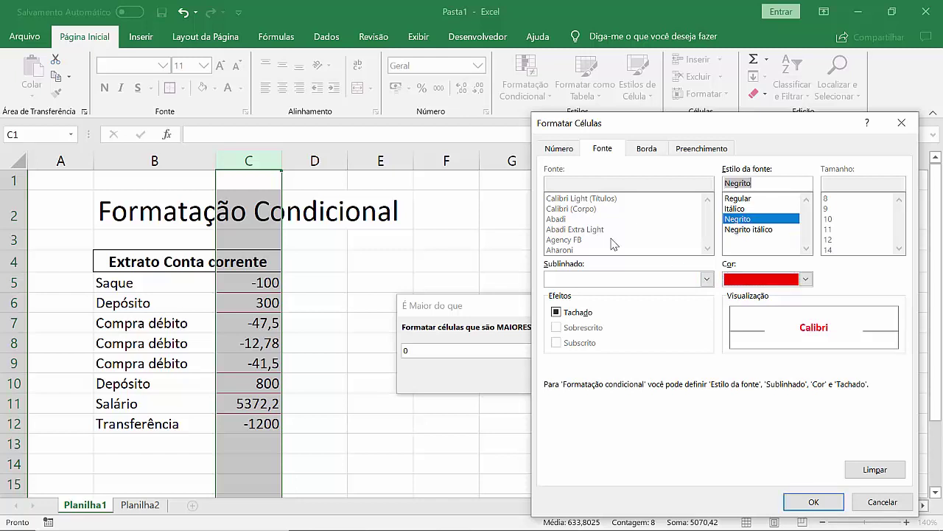
Step: Add the lightest grey background fill to the custom format and apply the greater-than-0 rule
{"action": "left_click", "coordinate": [692, 148]}
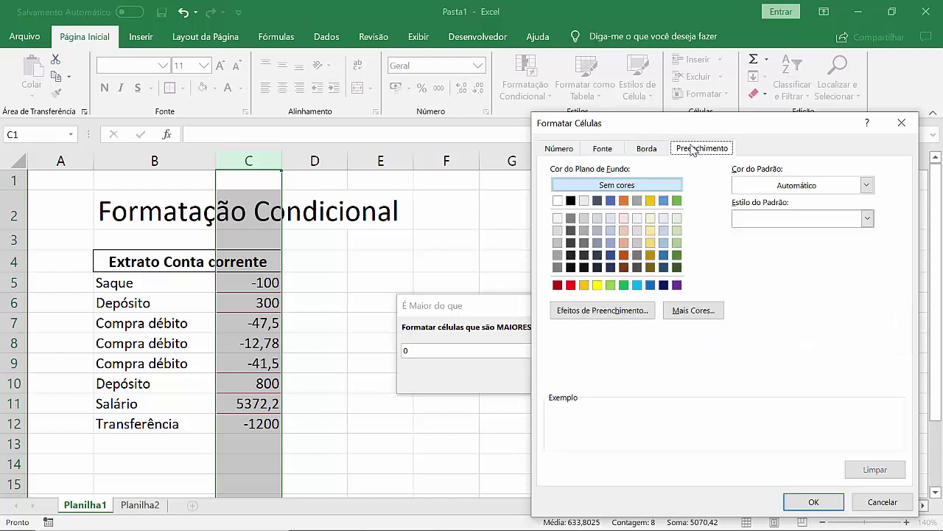
{"action": "left_click", "coordinate": [557, 219]}
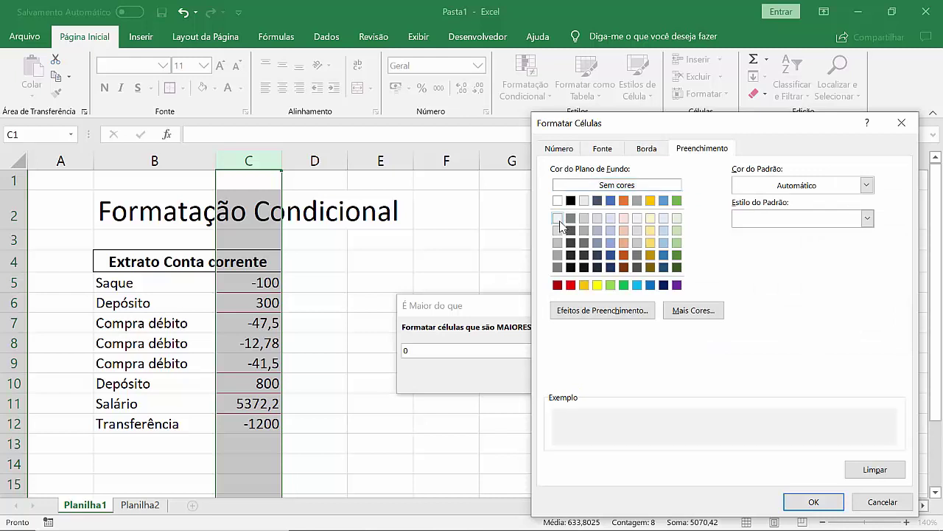
{"action": "left_click", "coordinate": [815, 507]}
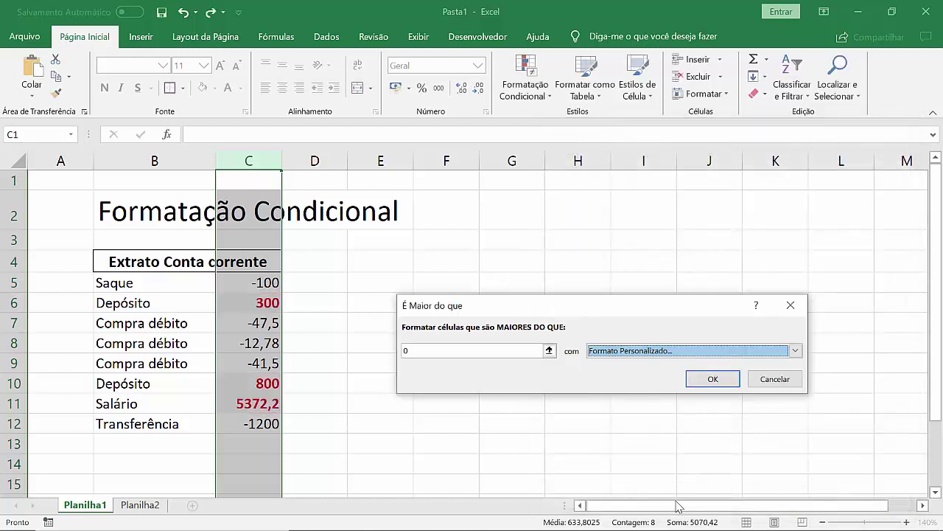
{"action": "left_click", "coordinate": [713, 379]}
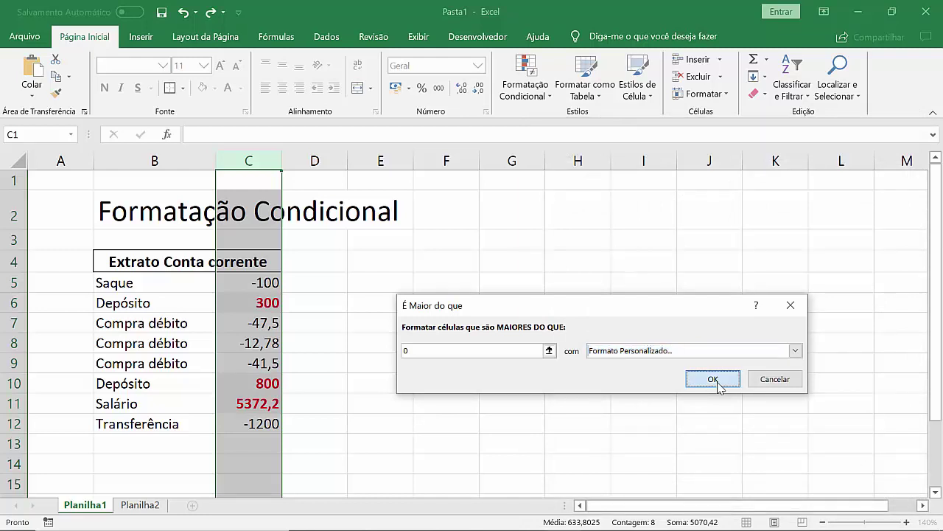
{"action": "left_click", "coordinate": [496, 442]}
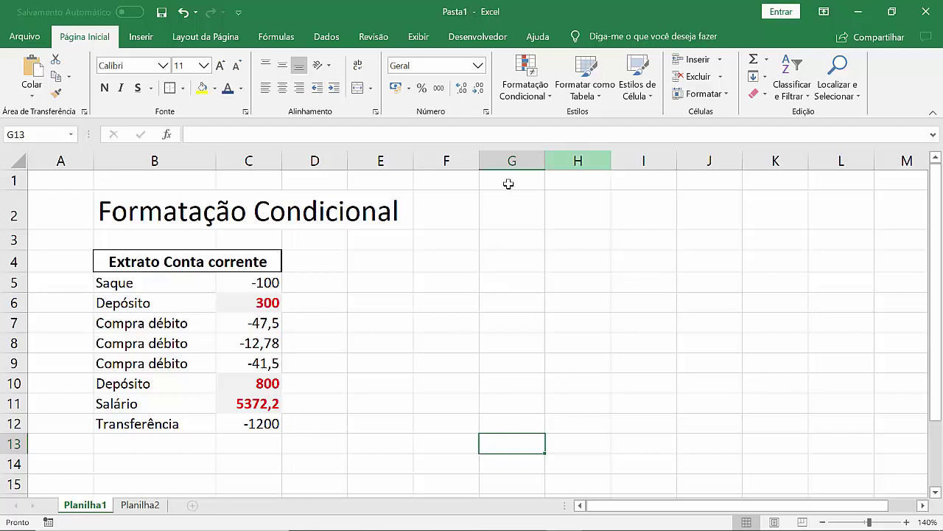
Step: Open column C's greater-than-0 rule for editing from the conditional formatting rules manager
{"action": "left_click", "coordinate": [265, 161]}
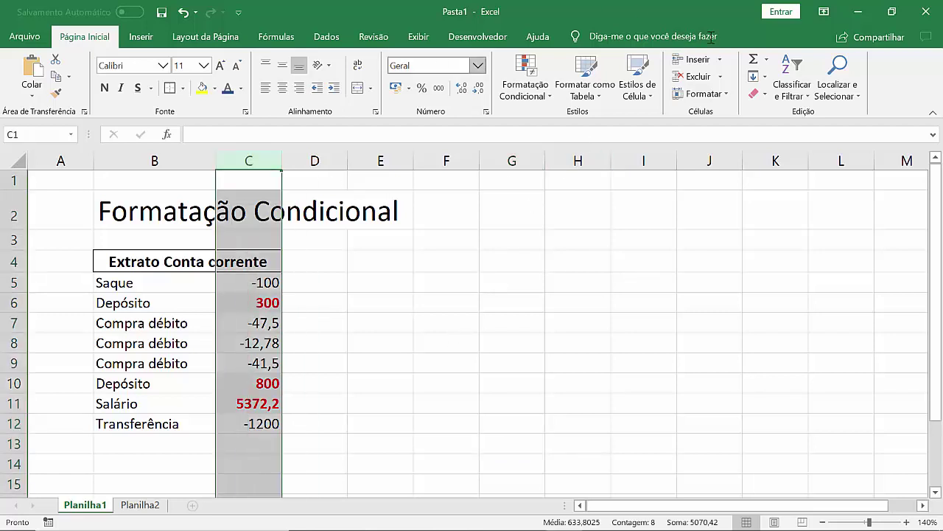
{"action": "left_click", "coordinate": [534, 89]}
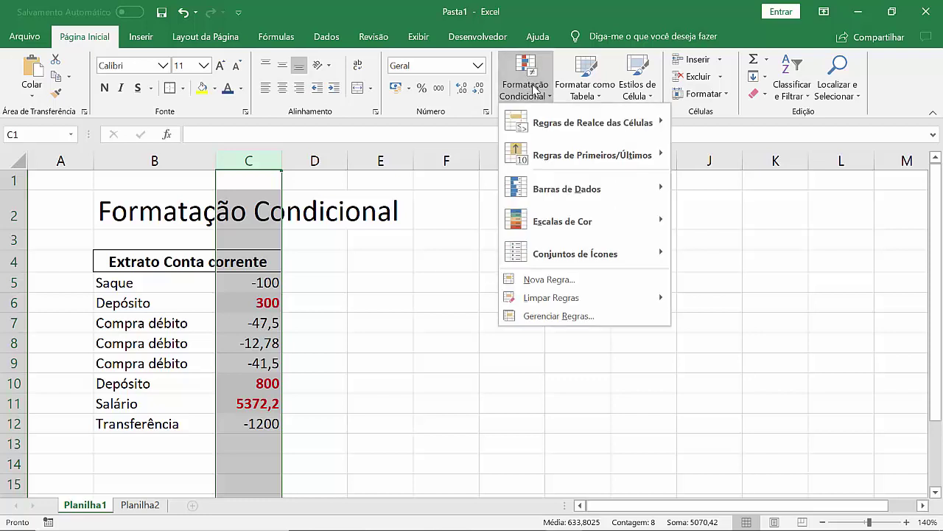
{"action": "left_click", "coordinate": [603, 309]}
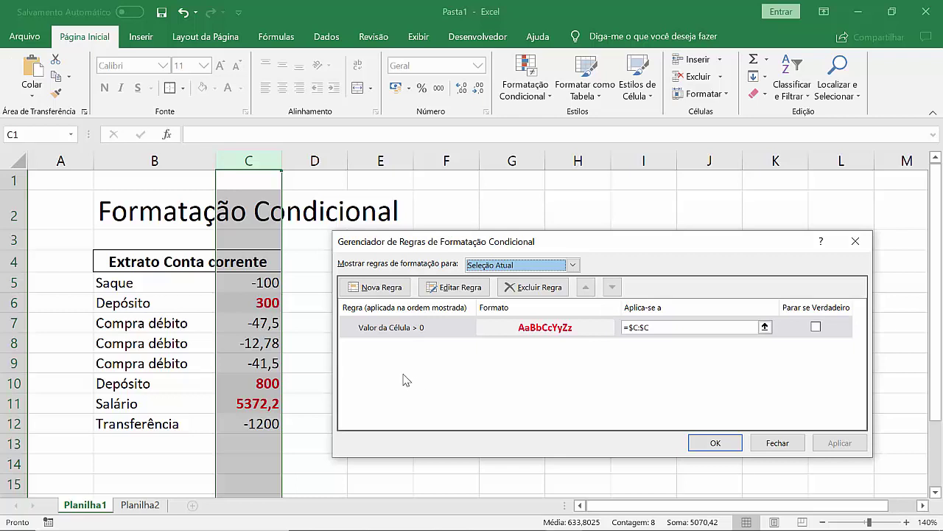
{"action": "left_click", "coordinate": [419, 333]}
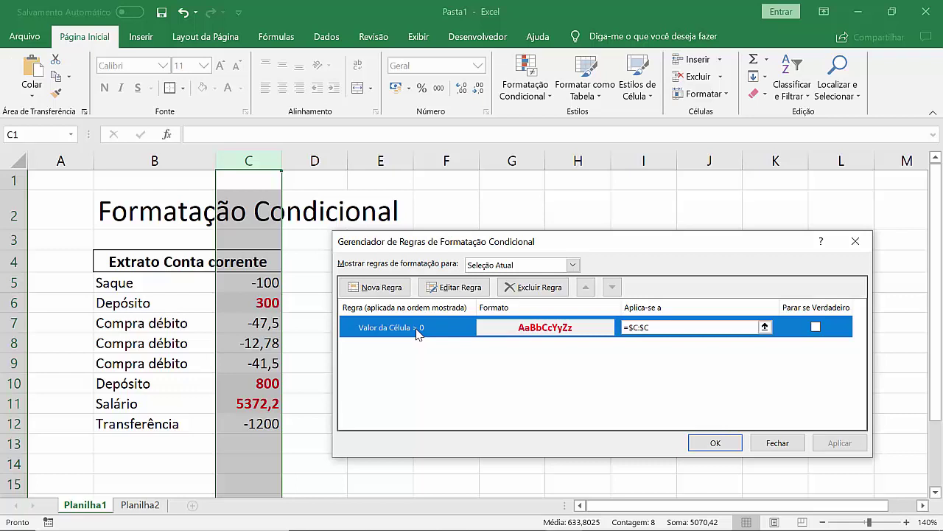
{"action": "double_click", "coordinate": [419, 333]}
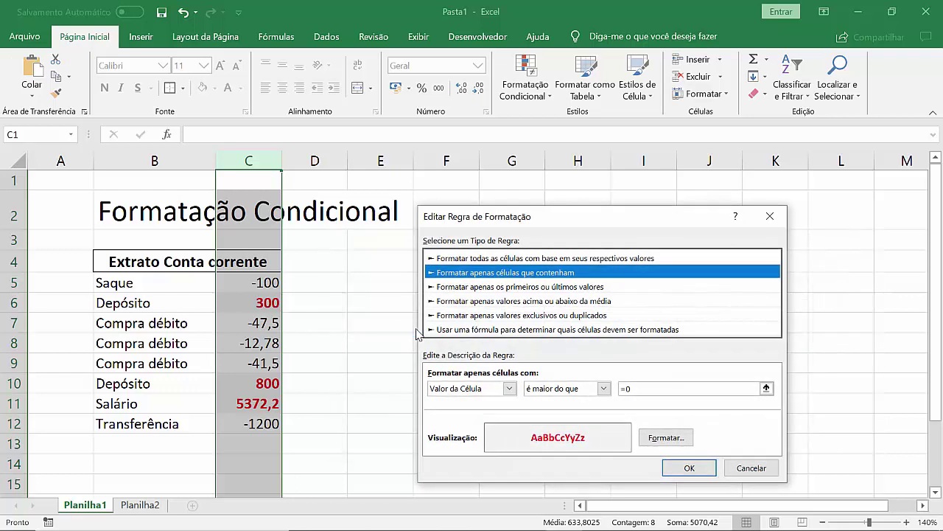
Step: Change the rule's condition to cell value less than 0 and apply it to column C
{"action": "left_click", "coordinate": [656, 388]}
{"action": "key", "text": "BackSpace"}
{"action": "key", "text": "BackSpace"}
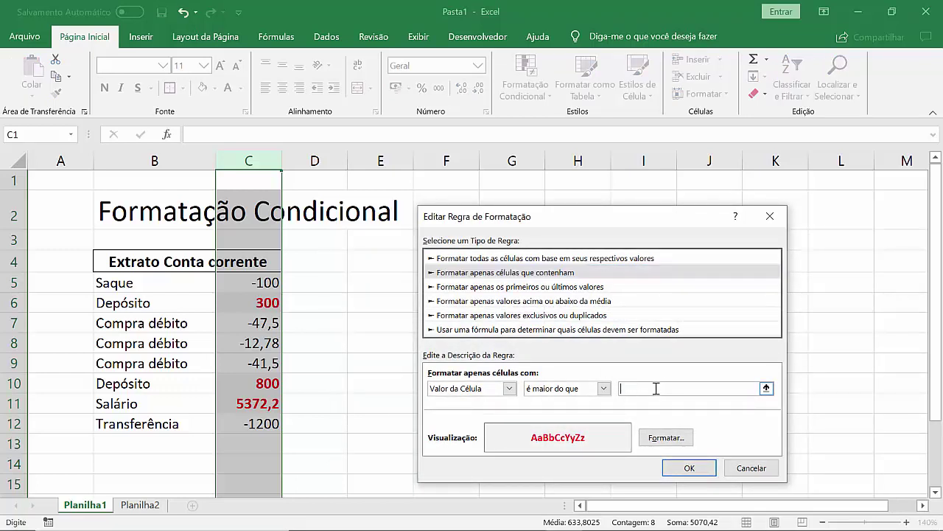
{"action": "type", "text": "<"}
{"action": "key", "text": "BackSpace"}
{"action": "type", "text": "0"}
{"action": "left_click", "coordinate": [604, 389]}
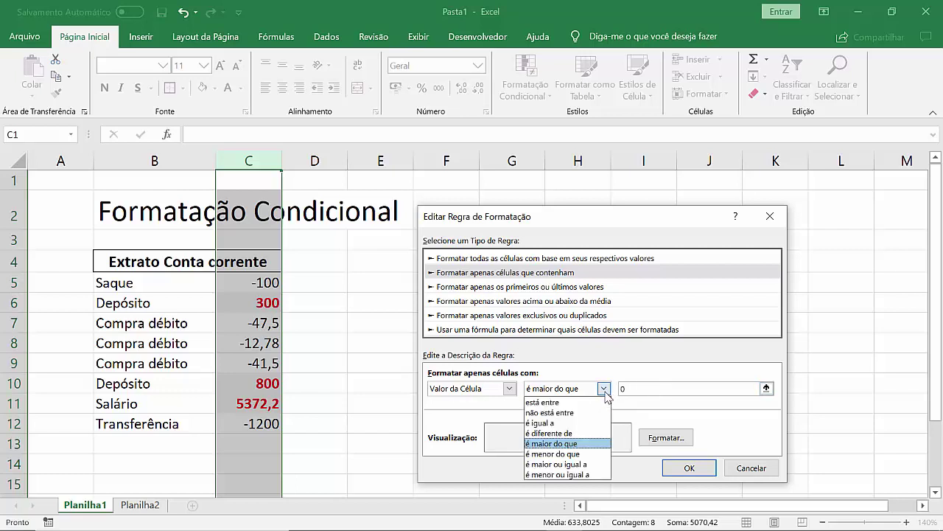
{"action": "left_click", "coordinate": [586, 454]}
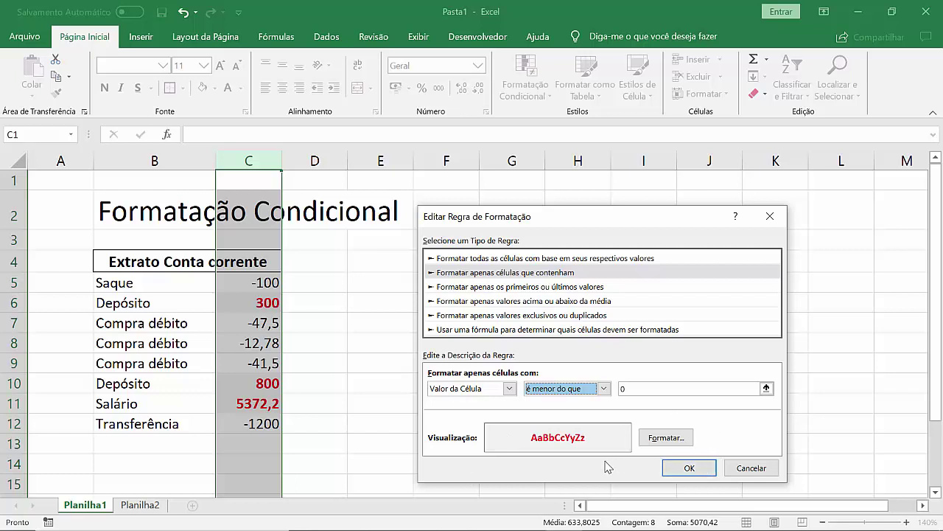
{"action": "left_click", "coordinate": [692, 470]}
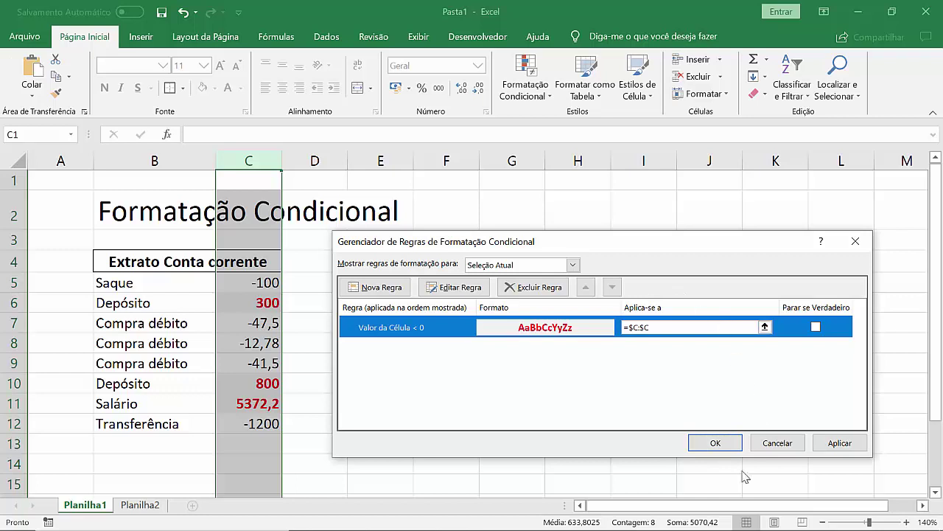
{"action": "left_click", "coordinate": [715, 443]}
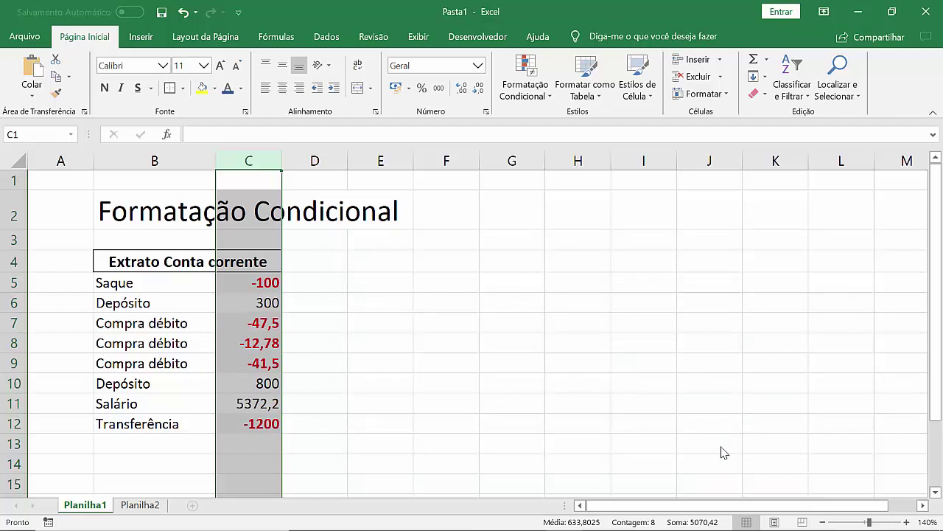
Step: Start a second highlighting rule on column C for values greater than 0
{"action": "left_click", "coordinate": [548, 100]}
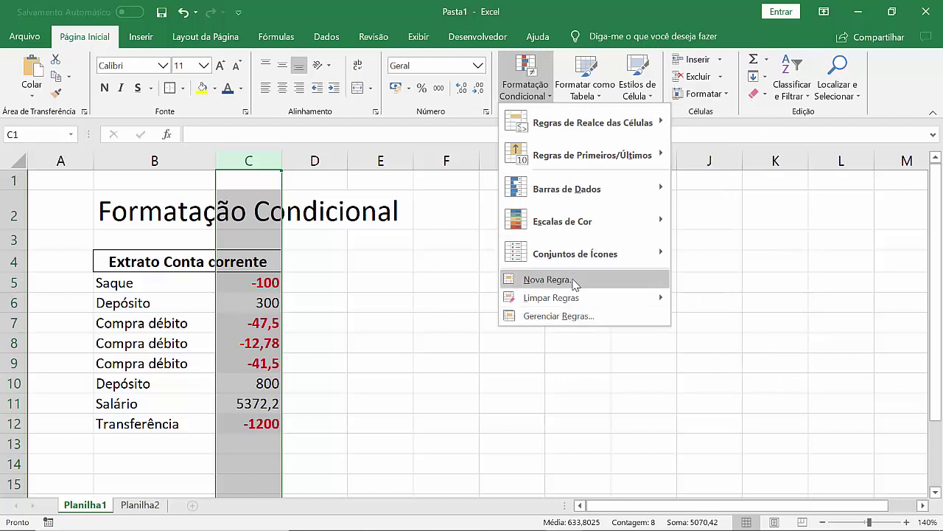
{"action": "mouse_move", "coordinate": [574, 308]}
{"action": "mouse_move", "coordinate": [634, 123]}
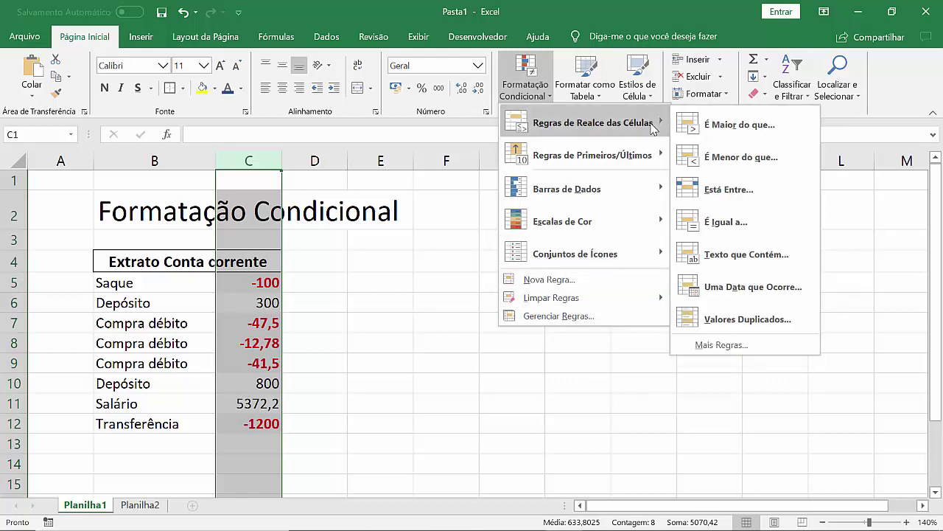
{"action": "left_click", "coordinate": [737, 135]}
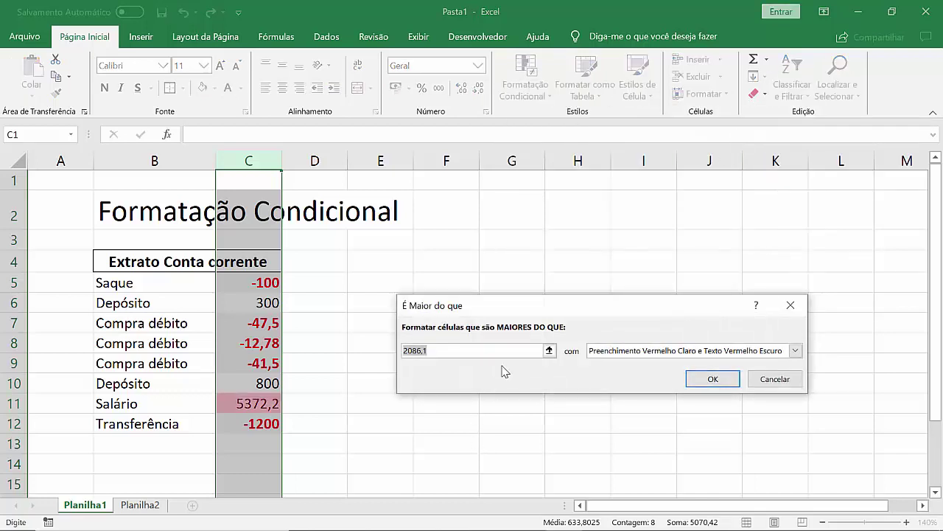
{"action": "type", "text": "0"}
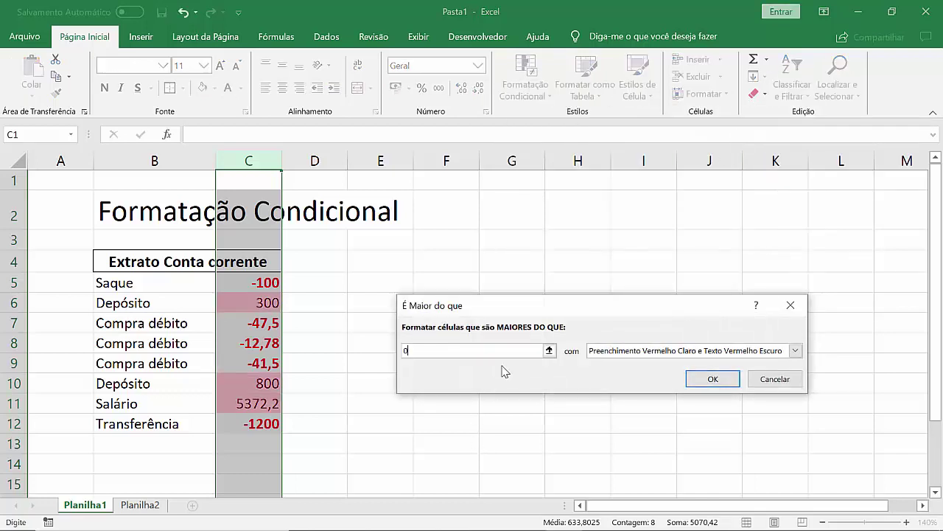
Step: Choose a custom format with the lightest grey background fill for the new greater-than-0 rule
{"action": "left_click", "coordinate": [795, 351]}
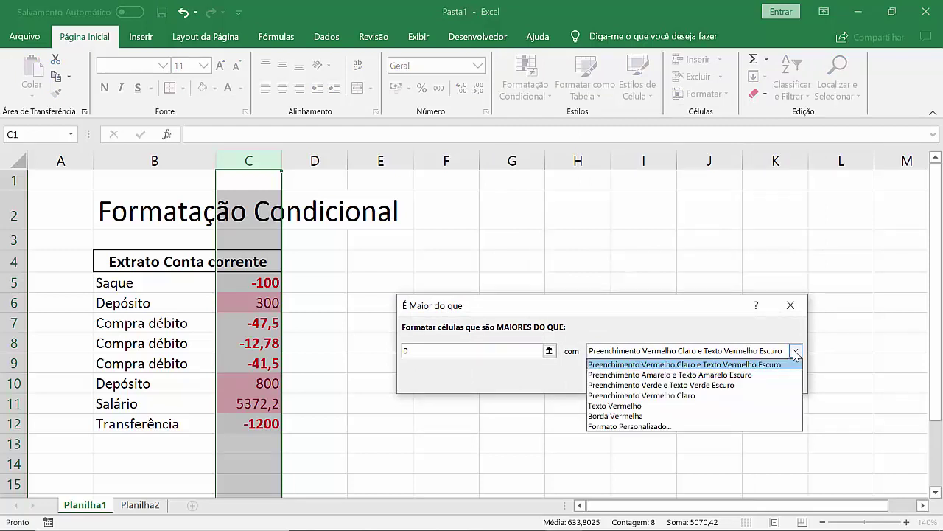
{"action": "left_click", "coordinate": [665, 427]}
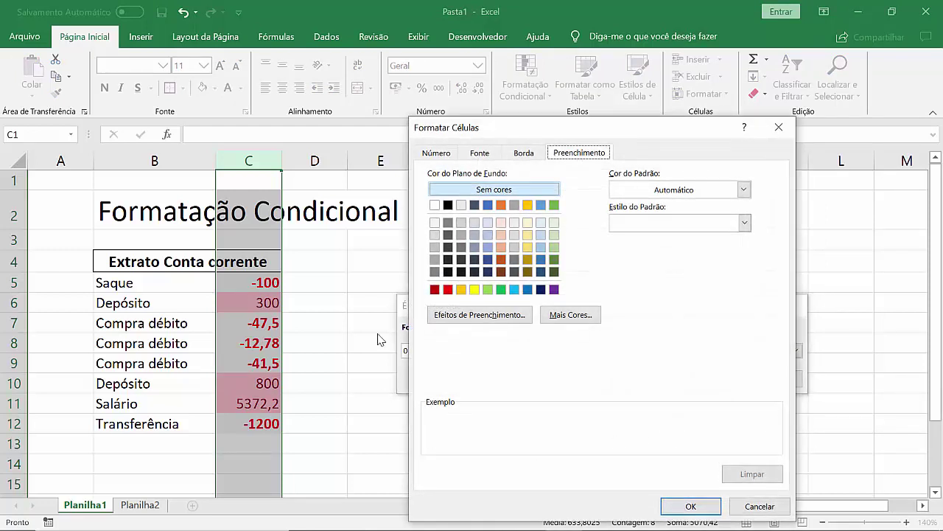
{"action": "left_click", "coordinate": [434, 223]}
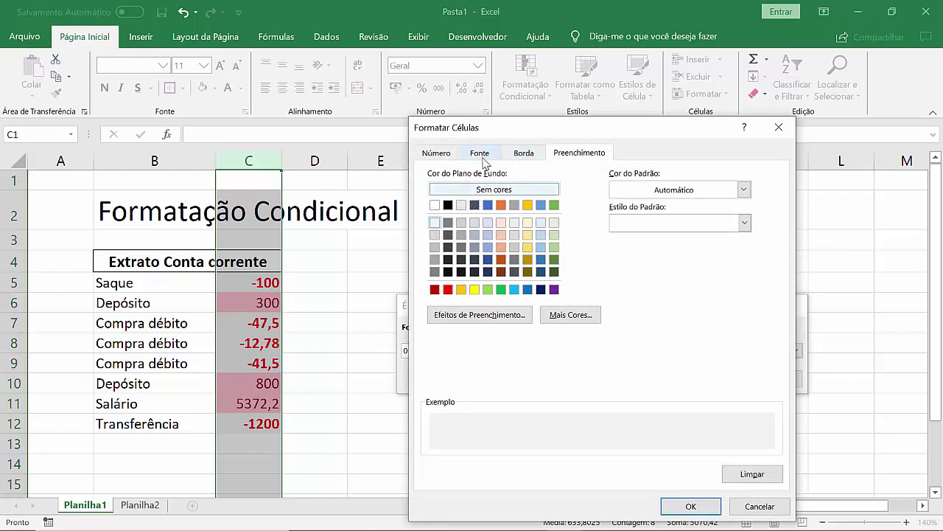
Step: Set the custom format's font to blue and bold, apply the greater-than-0 rule and deselect column C
{"action": "left_click", "coordinate": [525, 158]}
{"action": "left_click", "coordinate": [495, 157]}
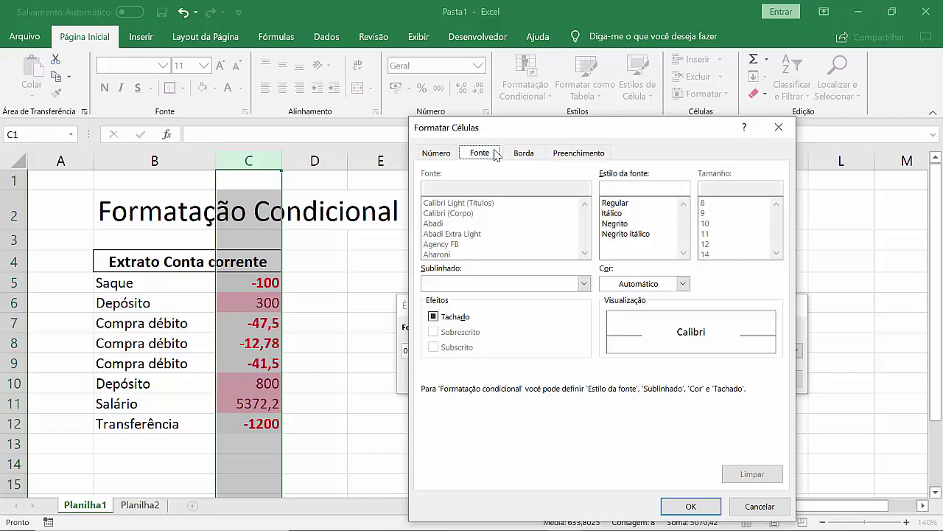
{"action": "left_click", "coordinate": [682, 283]}
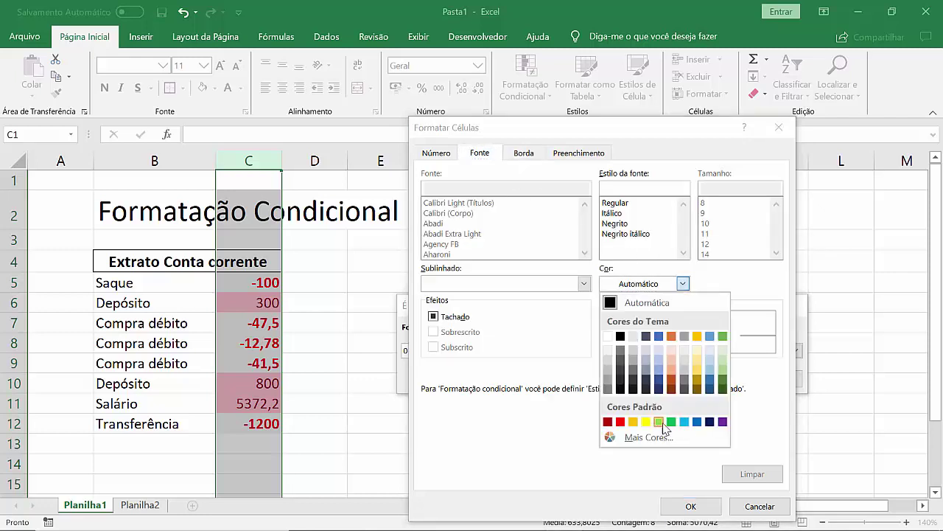
{"action": "left_click", "coordinate": [697, 422]}
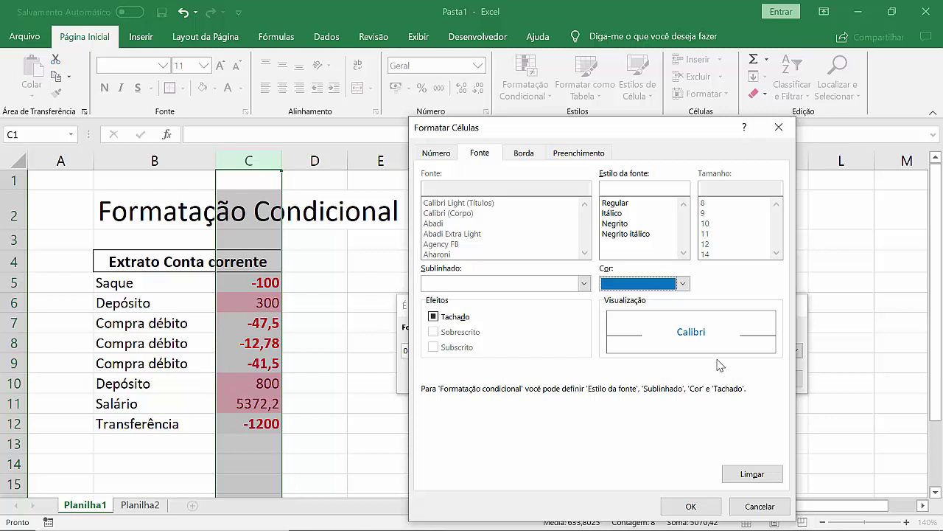
{"action": "left_click", "coordinate": [625, 225]}
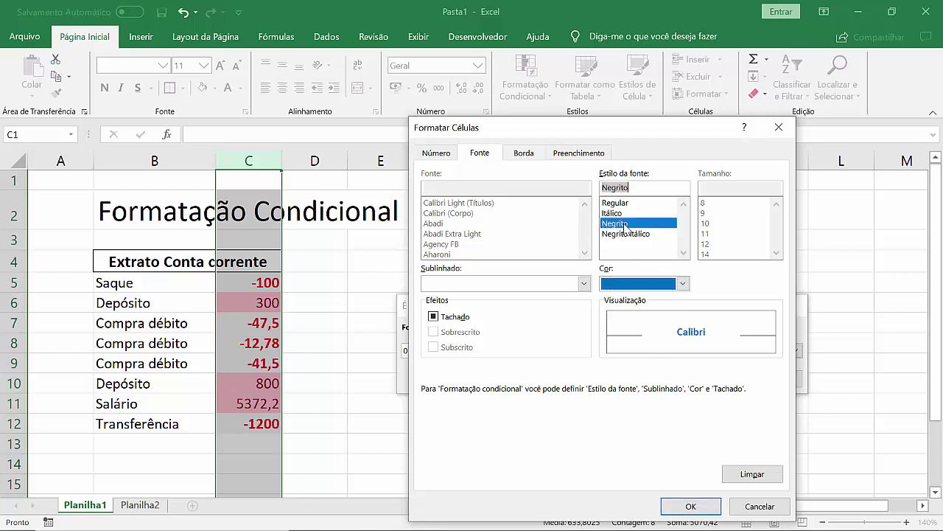
{"action": "left_click", "coordinate": [706, 507]}
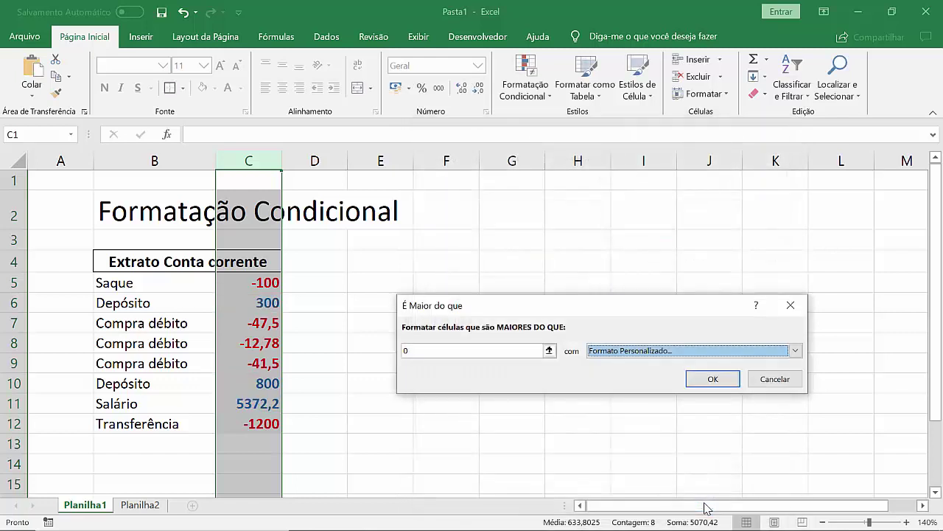
{"action": "left_click", "coordinate": [712, 379]}
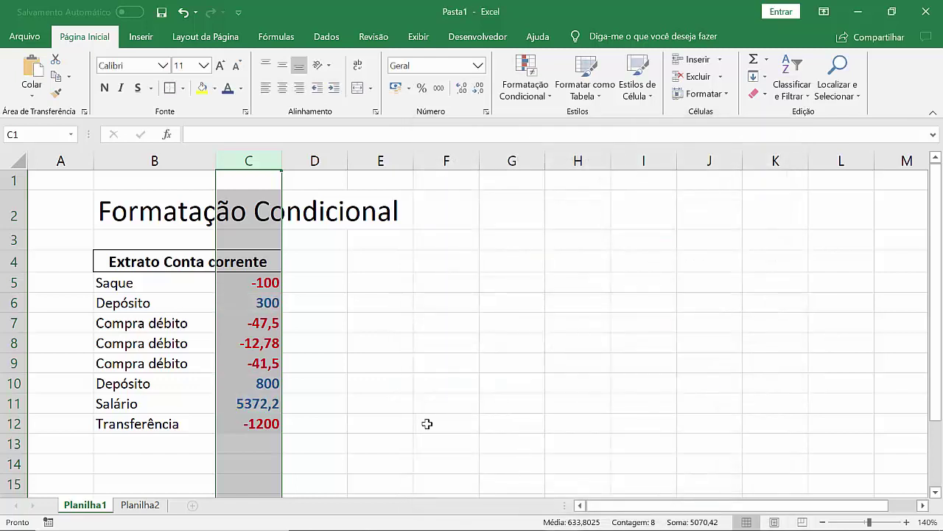
{"action": "left_click", "coordinate": [410, 371]}
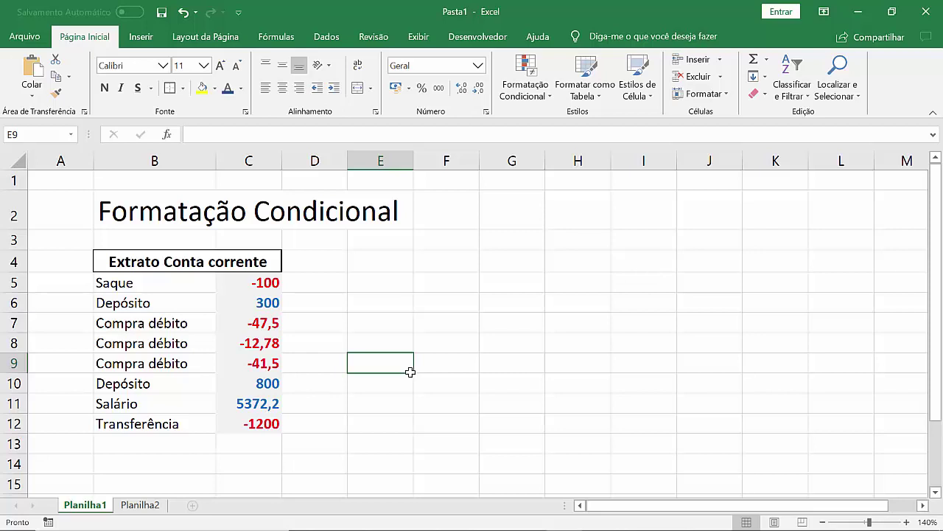
Step: Enter 100 in cell C13, directly below the last statement amount
{"action": "key", "text": "Down"}
{"action": "key", "text": "Down"}
{"action": "key", "text": "Down"}
{"action": "key", "text": "Down"}
{"action": "key", "text": "Left"}
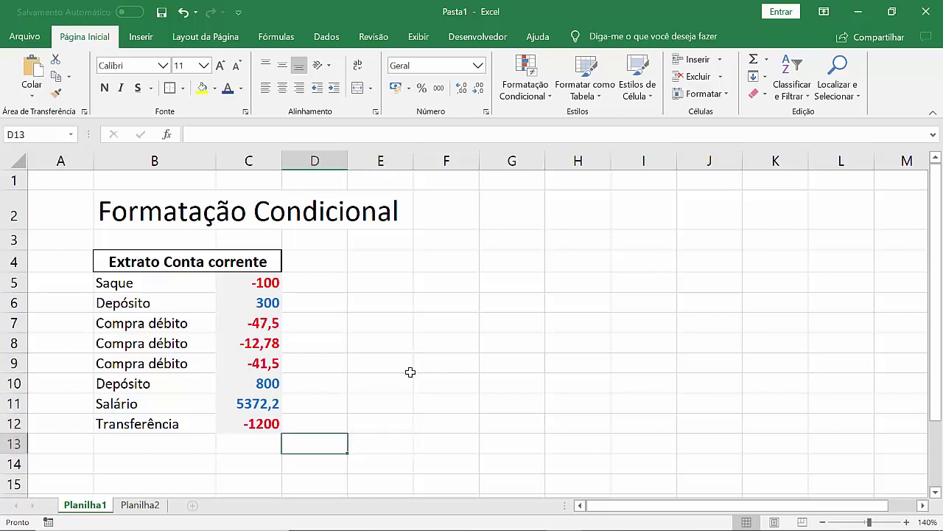
{"action": "key", "text": "Left"}
{"action": "key", "text": "Up"}
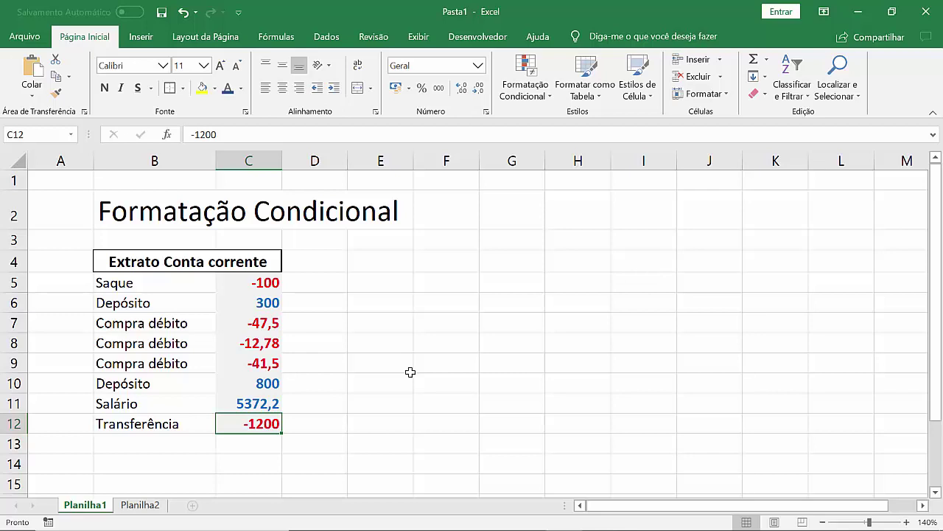
{"action": "key", "text": "Down"}
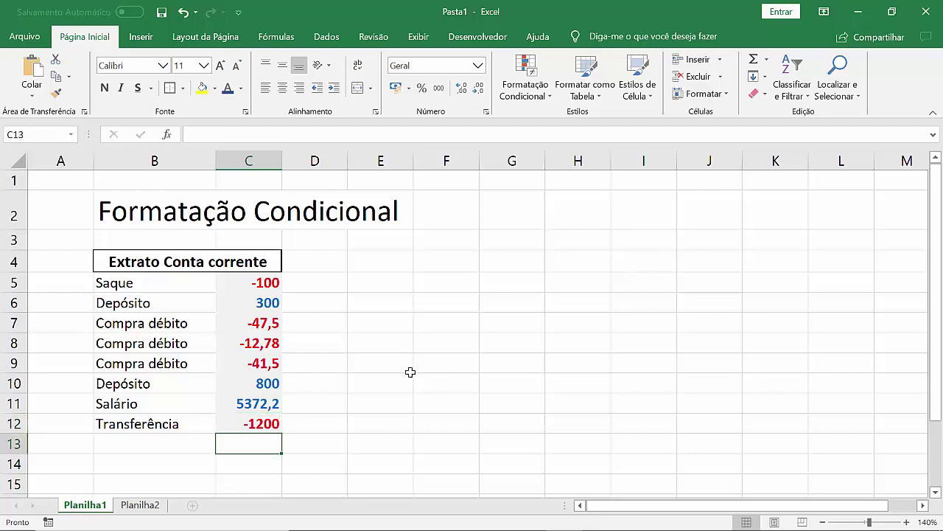
{"action": "type", "text": "100"}
{"action": "key", "text": "Return"}
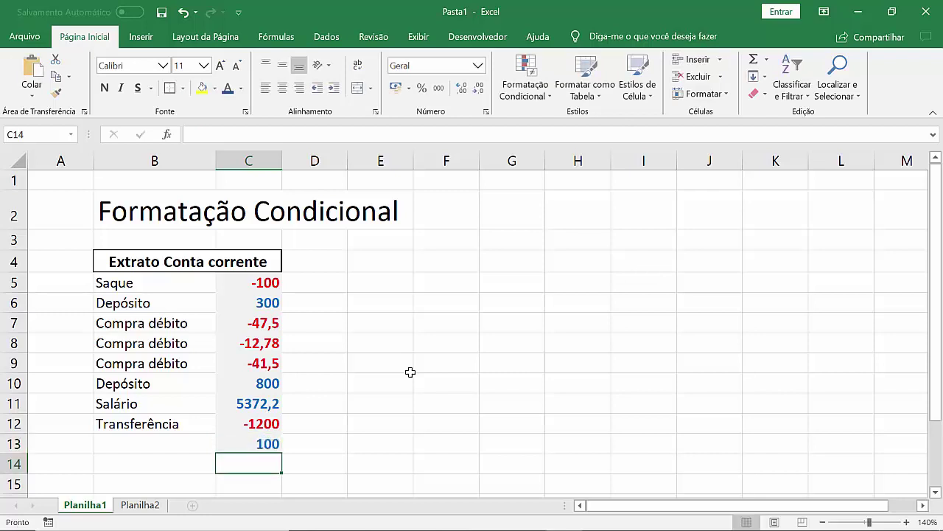
Step: Replace the amount in cell C13 with -100
{"action": "key", "text": "Up"}
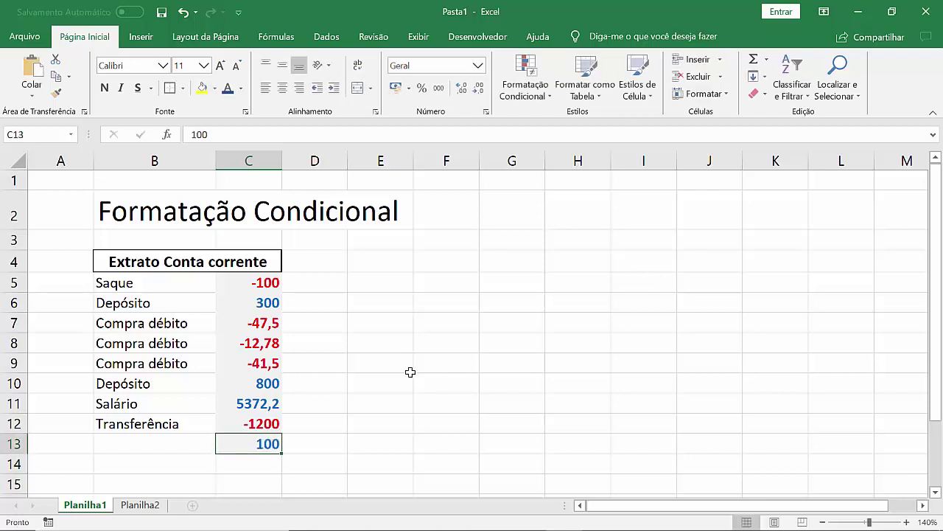
{"action": "type", "text": "-100"}
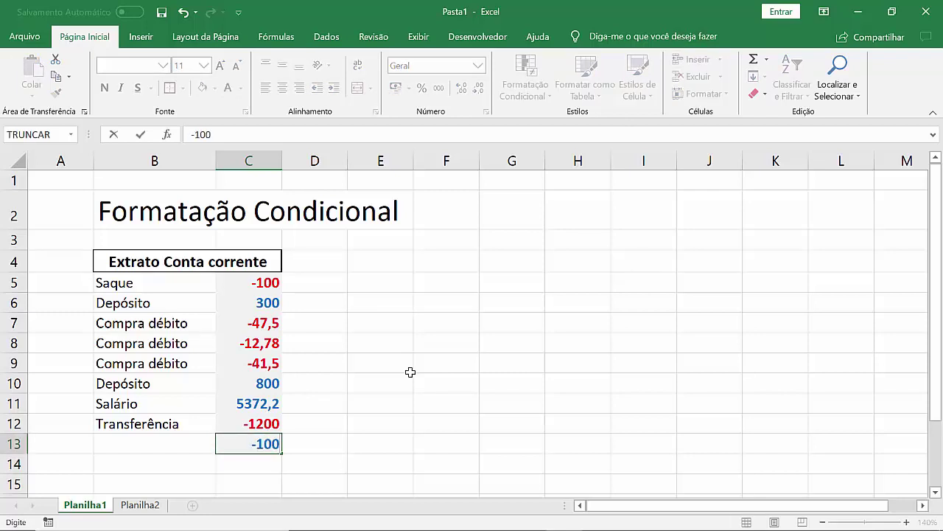
{"action": "key", "text": "Return"}
Step: Change the Depósito amount in C10 to -90 and the Salário amount in C11 to 800
{"action": "key", "text": "Up"}
{"action": "key", "text": "Up"}
{"action": "key", "text": "Up"}
{"action": "key", "text": "Up"}
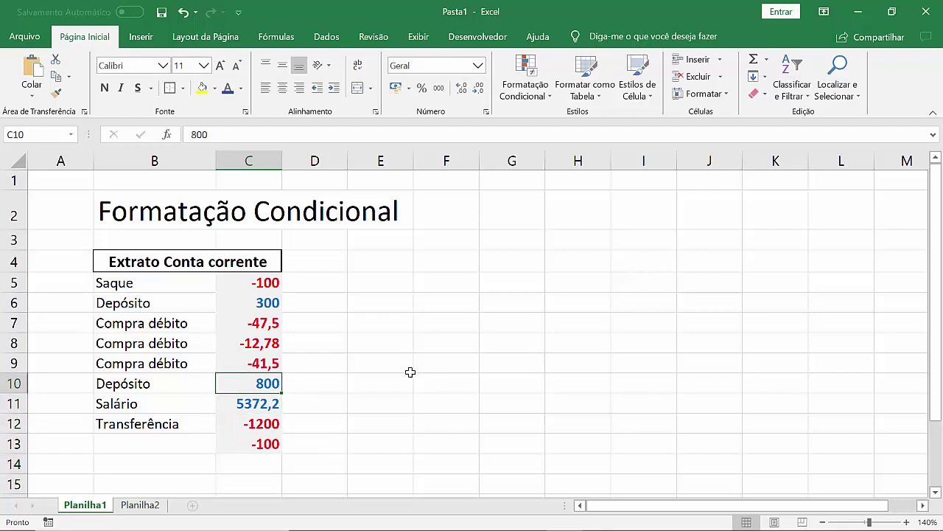
{"action": "type", "text": "-90"}
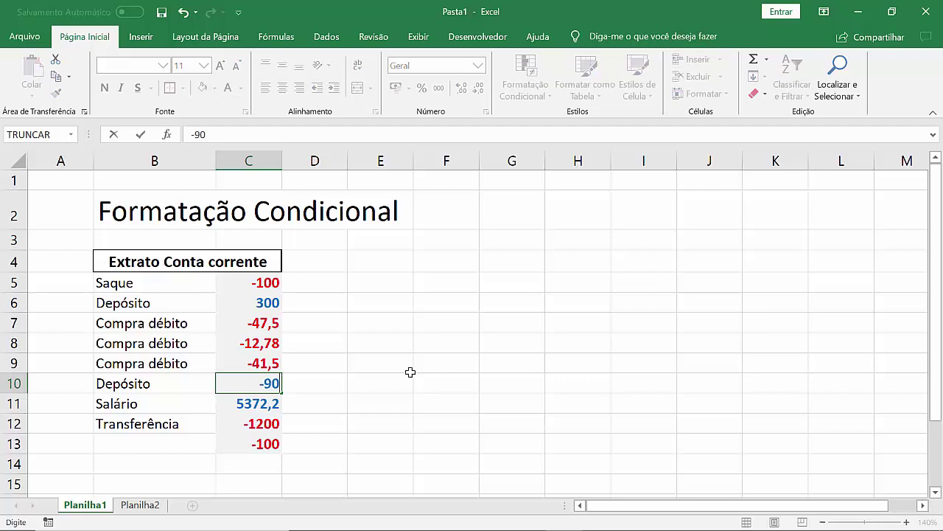
{"action": "key", "text": "Return"}
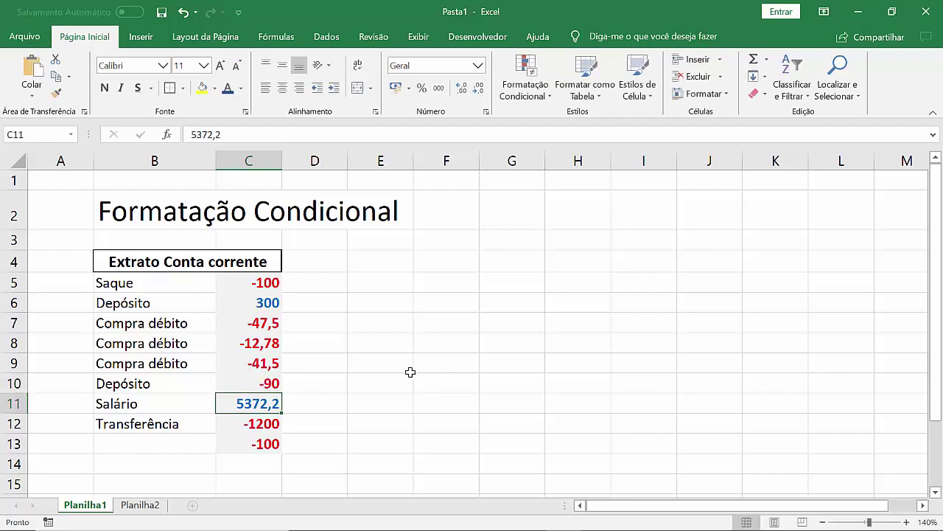
{"action": "type", "text": "800"}
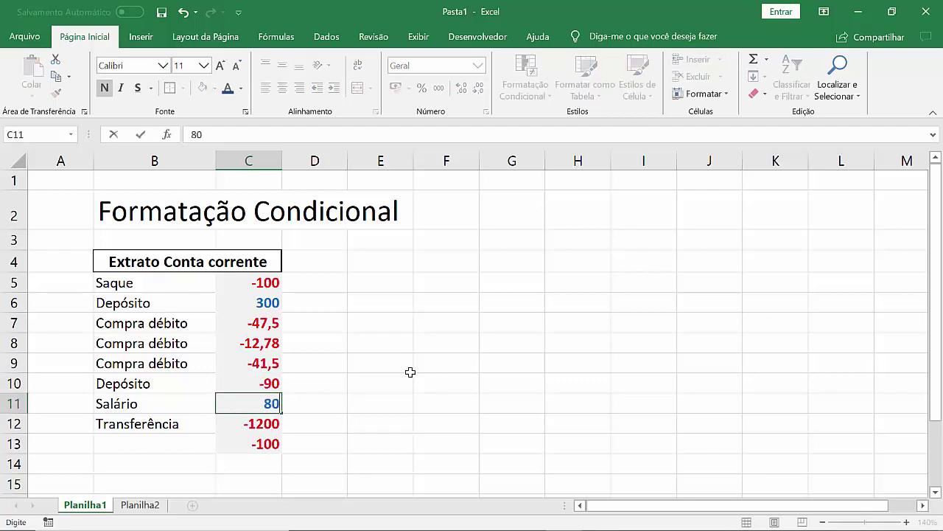
{"action": "key", "text": "Return"}
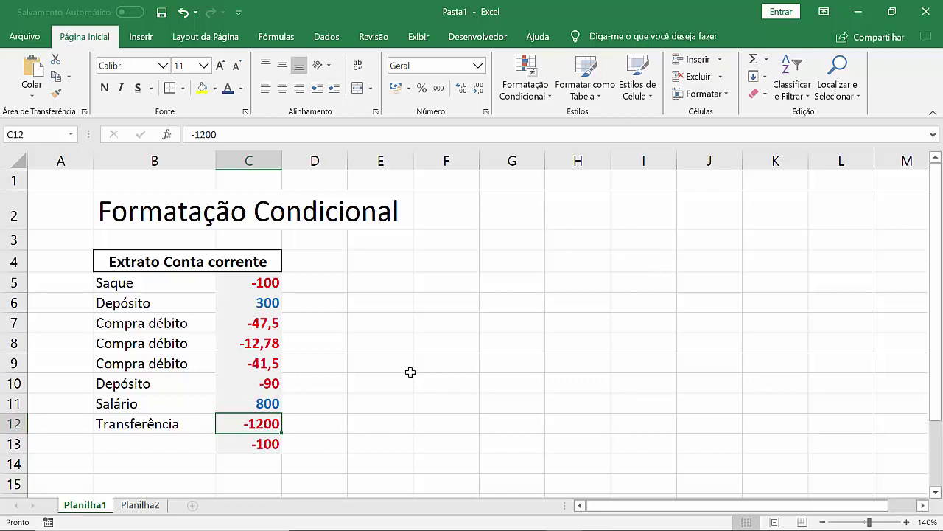
Step: Set the Salário amount in C11 to 0 to test the neutral case
{"action": "key", "text": "Down"}
{"action": "key", "text": "Down"}
{"action": "key", "text": "Down"}
{"action": "key", "text": "Up"}
{"action": "key", "text": "Up"}
{"action": "key", "text": "Up"}
{"action": "key", "text": "Up"}
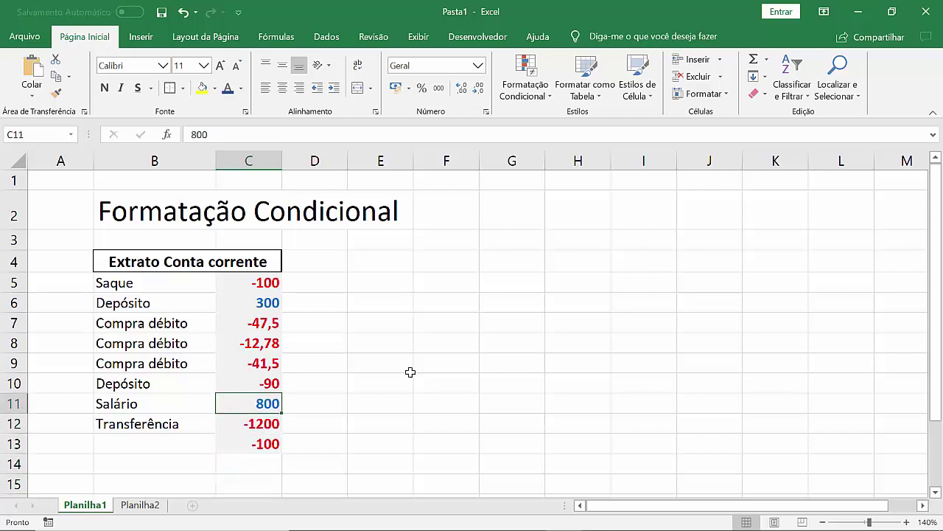
{"action": "type", "text": "0"}
{"action": "key", "text": "Return"}
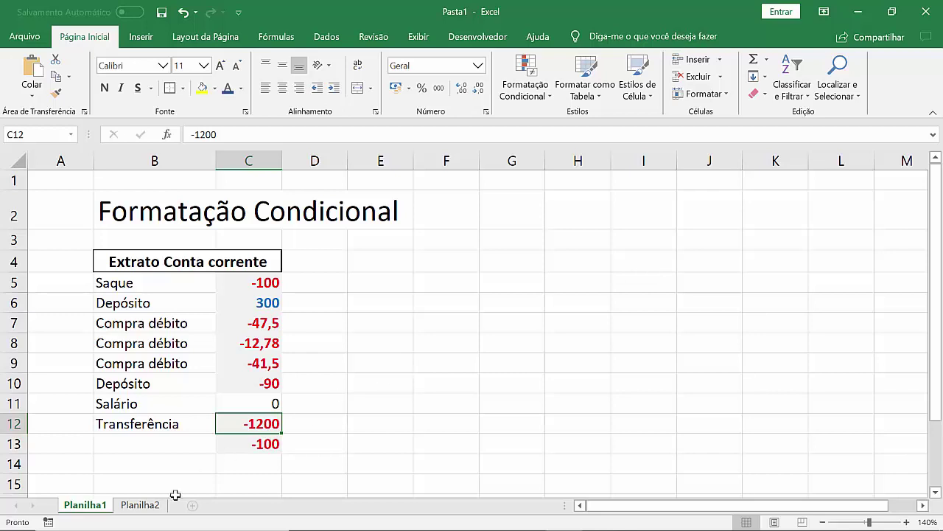
Step: Start a duplicate-values highlighting rule for column B on the Planilha2 sheet
{"action": "left_click", "coordinate": [139, 505]}
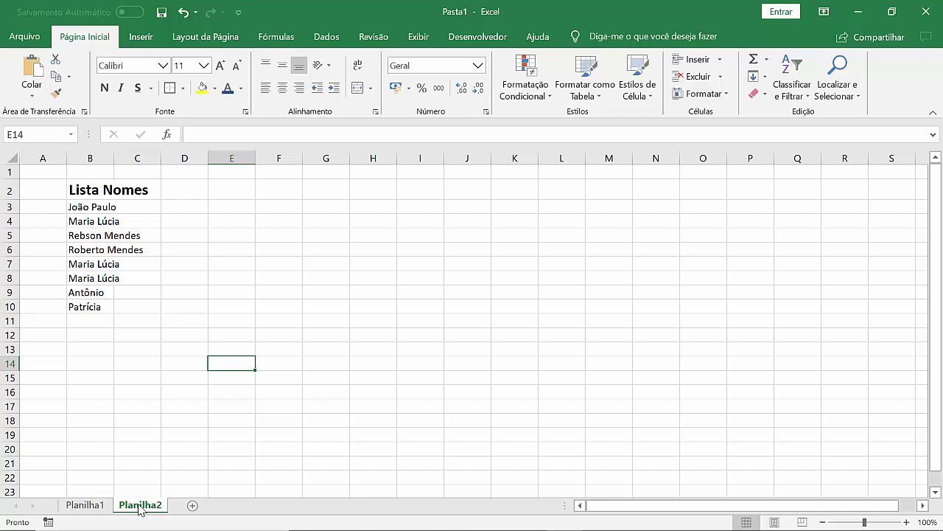
{"action": "left_click", "coordinate": [105, 154]}
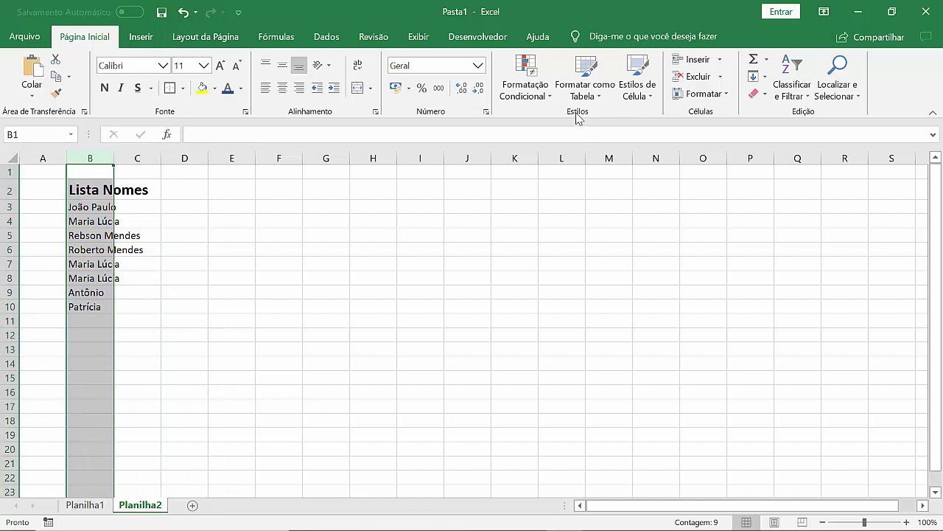
{"action": "left_click", "coordinate": [537, 102]}
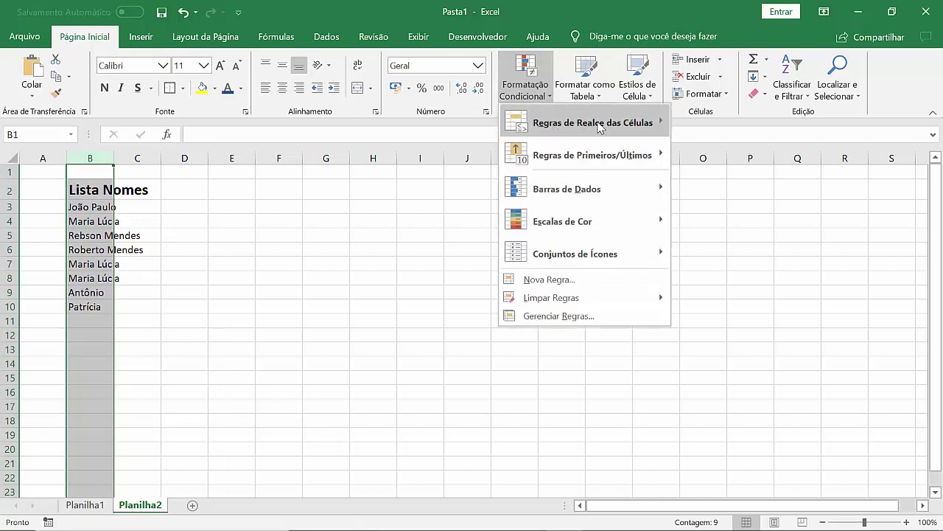
{"action": "mouse_move", "coordinate": [557, 123]}
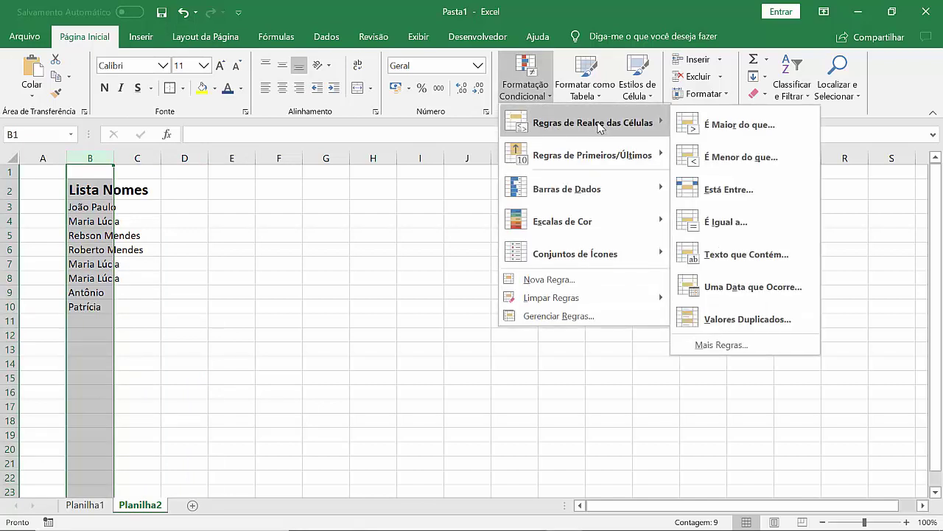
{"action": "left_click", "coordinate": [761, 320]}
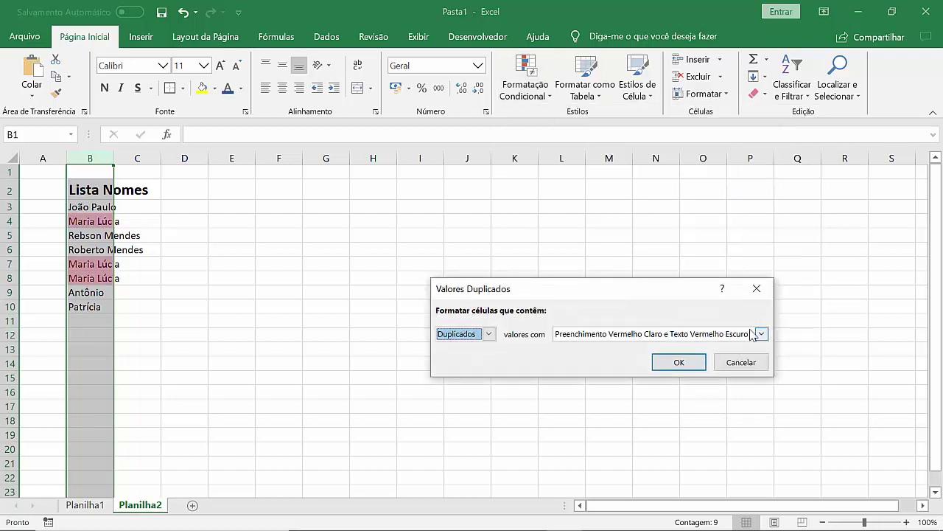
Step: Apply the duplicates rule with light red fill and dark red text, and fit column B's width to its contents
{"action": "left_click", "coordinate": [759, 333]}
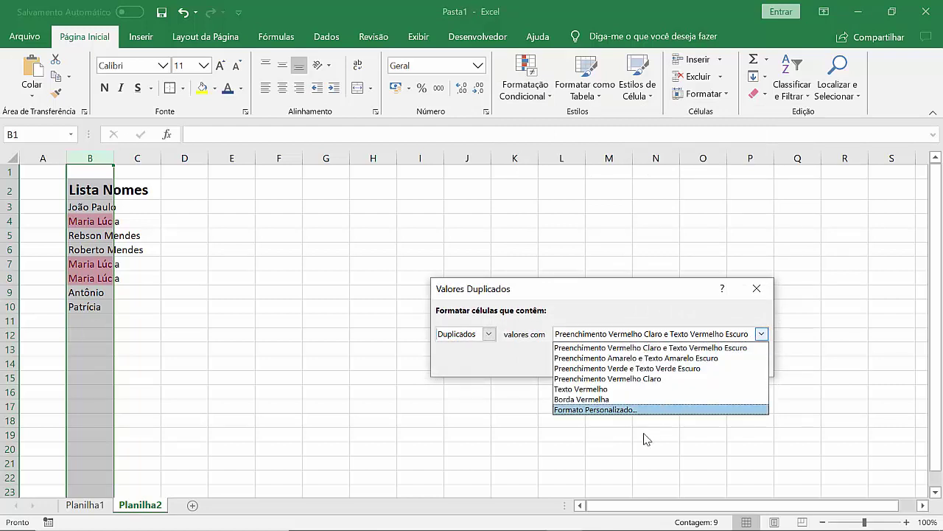
{"action": "left_click", "coordinate": [520, 354]}
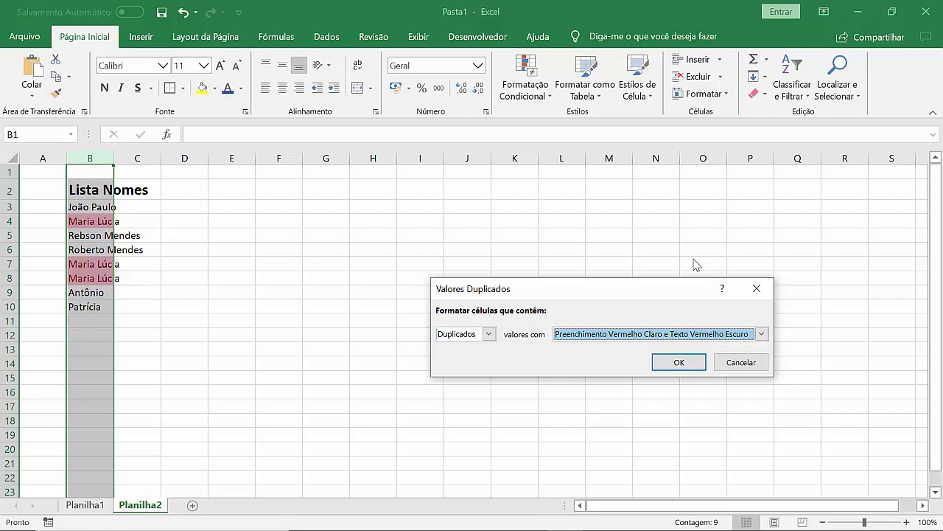
{"action": "left_click", "coordinate": [698, 362]}
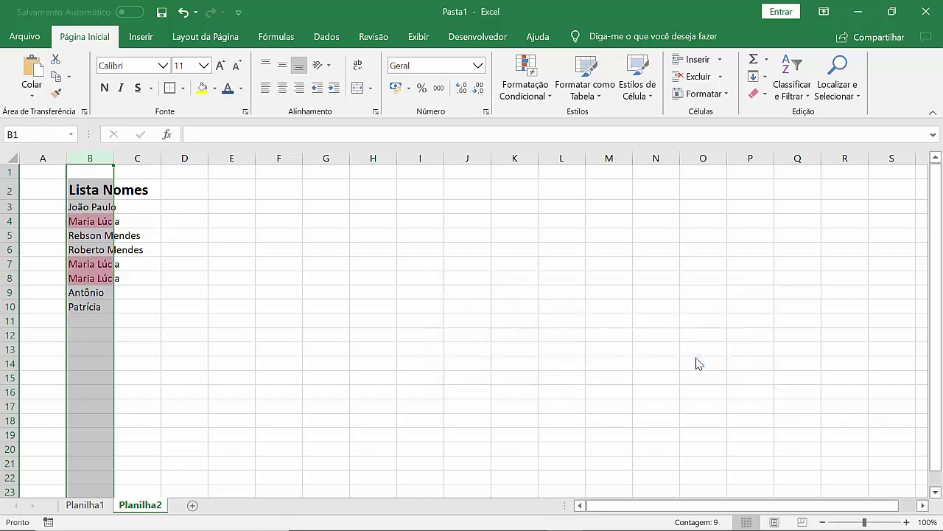
{"action": "left_click", "coordinate": [322, 259]}
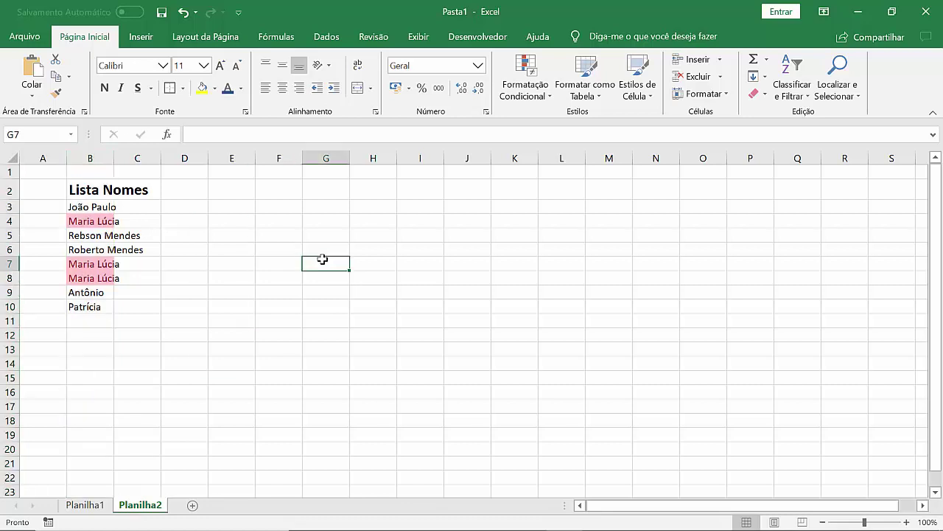
{"action": "double_click", "coordinate": [114, 156]}
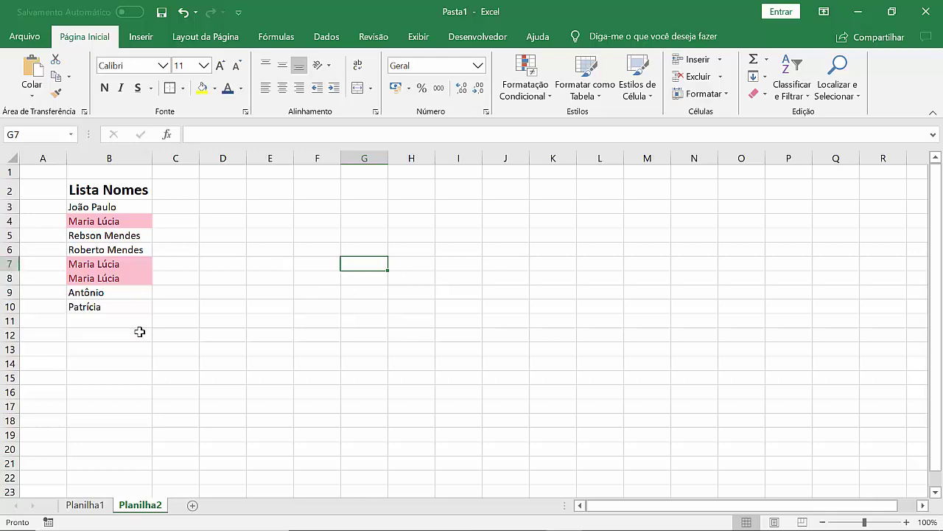
Step: Enter the same name as in B10 into cell B11 to test the duplicates rule
{"action": "left_click", "coordinate": [111, 318]}
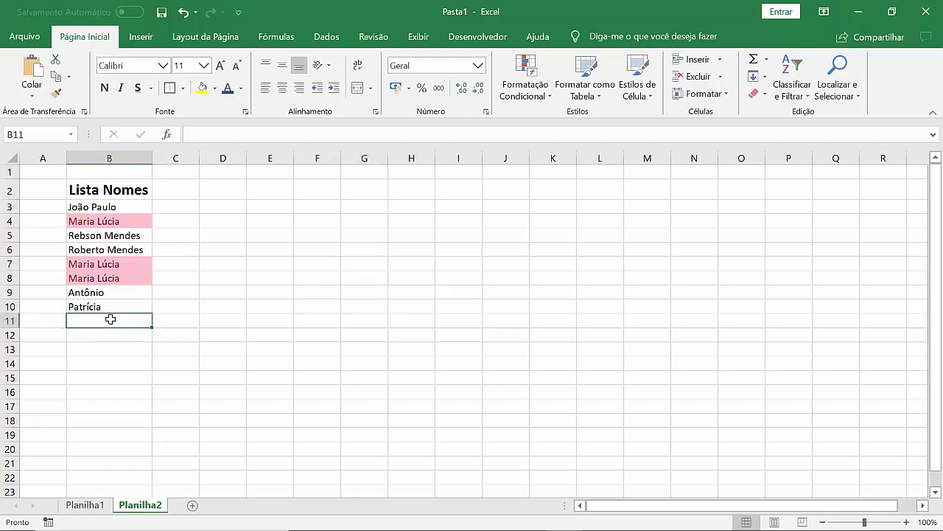
{"action": "type", "text": "Patrícia"}
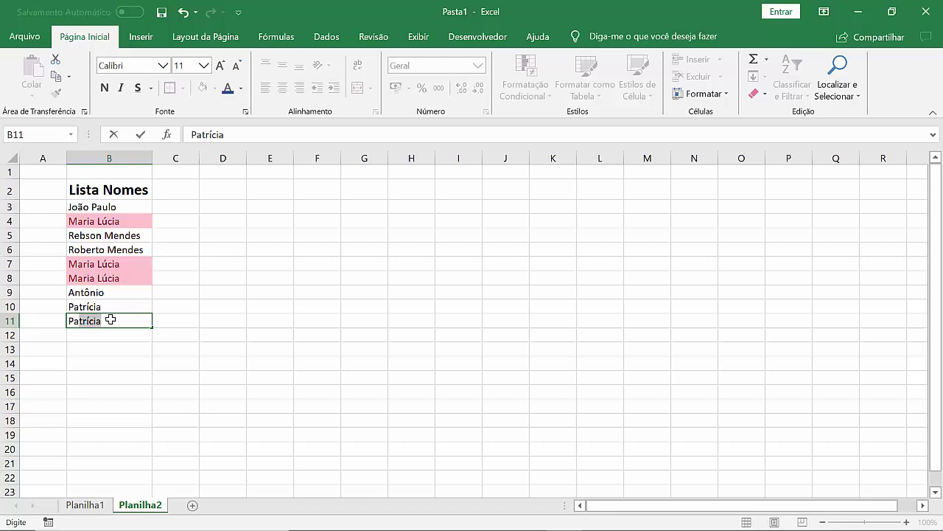
{"action": "key", "text": "Return"}
{"action": "key", "text": "Return"}
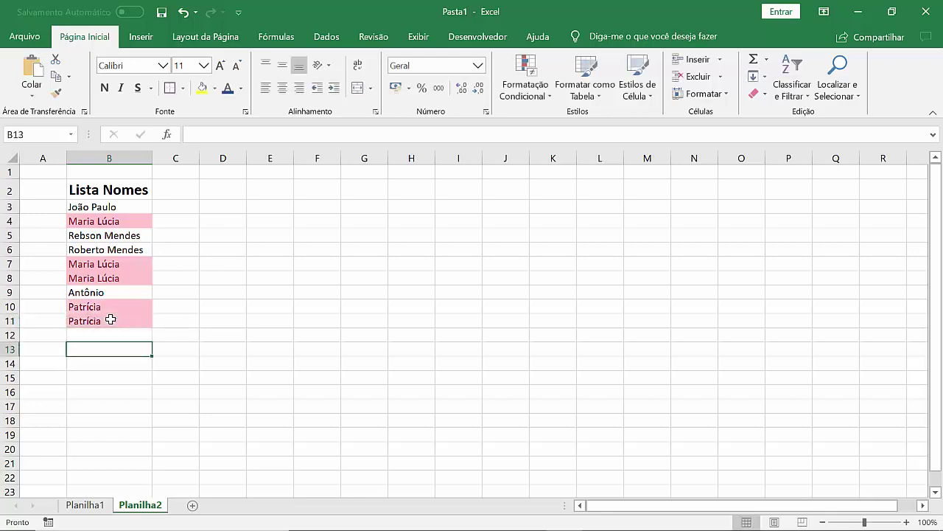
{"action": "key", "text": "BackSpace"}
{"action": "key", "text": "Escape"}
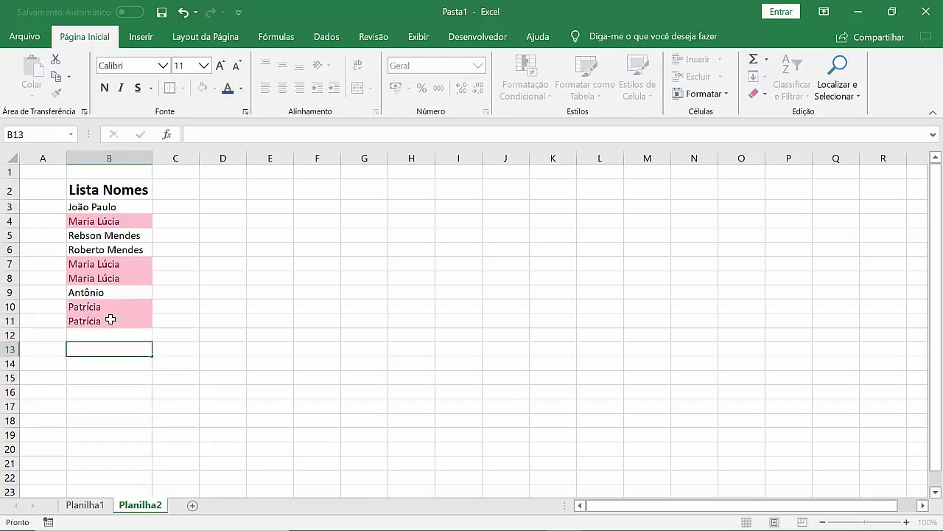
{"action": "key", "text": "Up"}
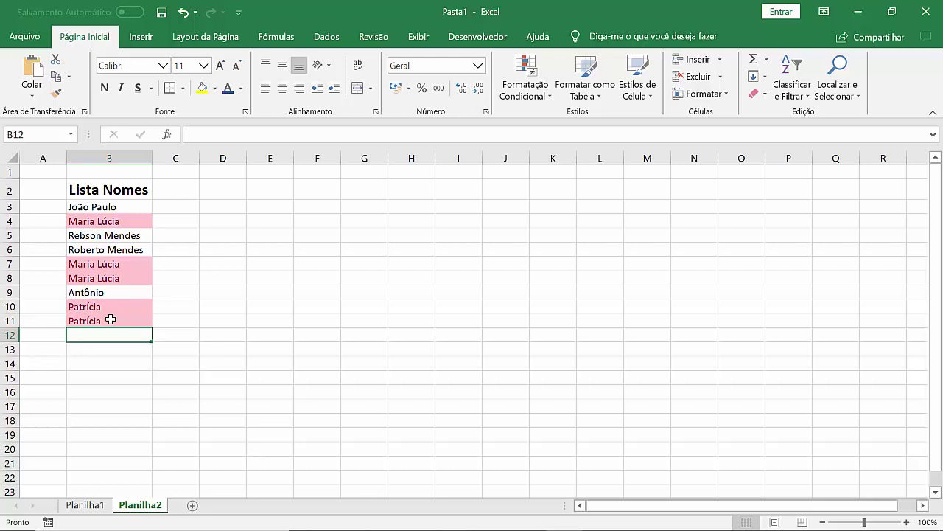
Step: Delete rows 7 and 4, which hold repeated entries of the same name
{"action": "right_click", "coordinate": [9, 263]}
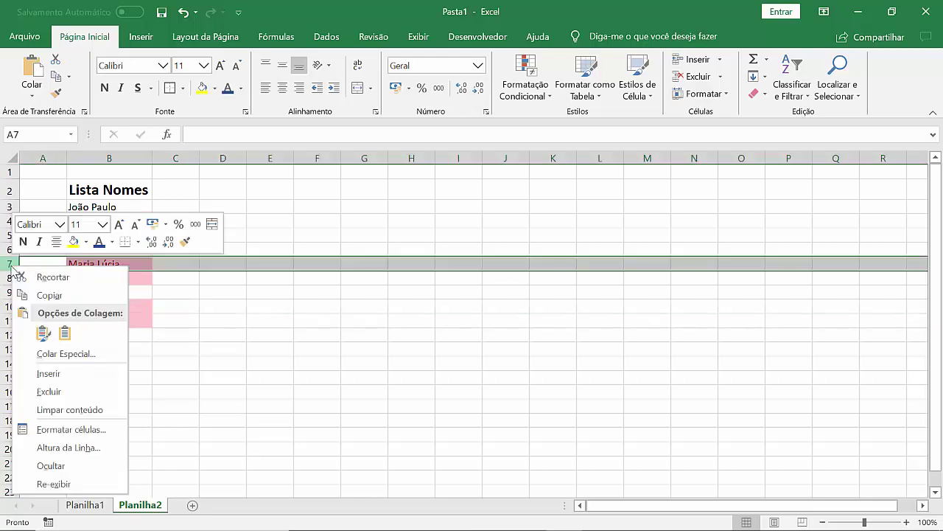
{"action": "left_click", "coordinate": [62, 392]}
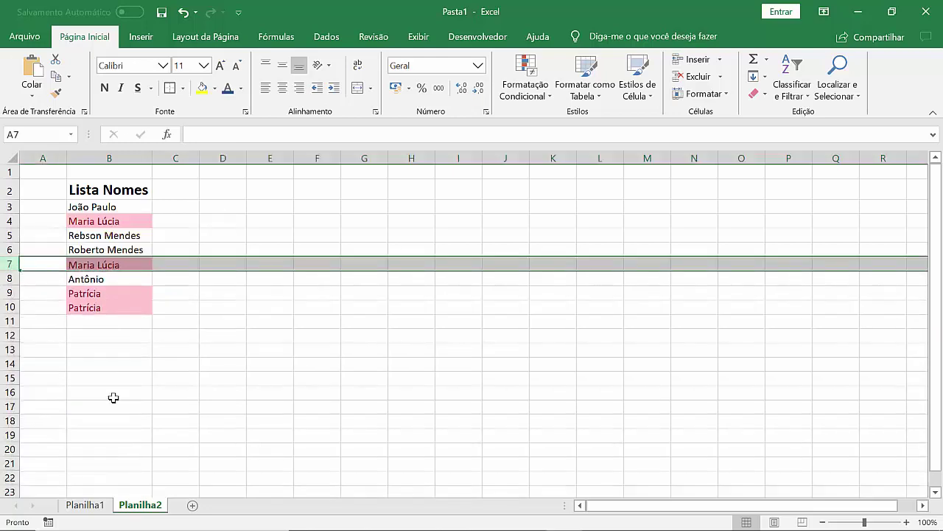
{"action": "right_click", "coordinate": [9, 221]}
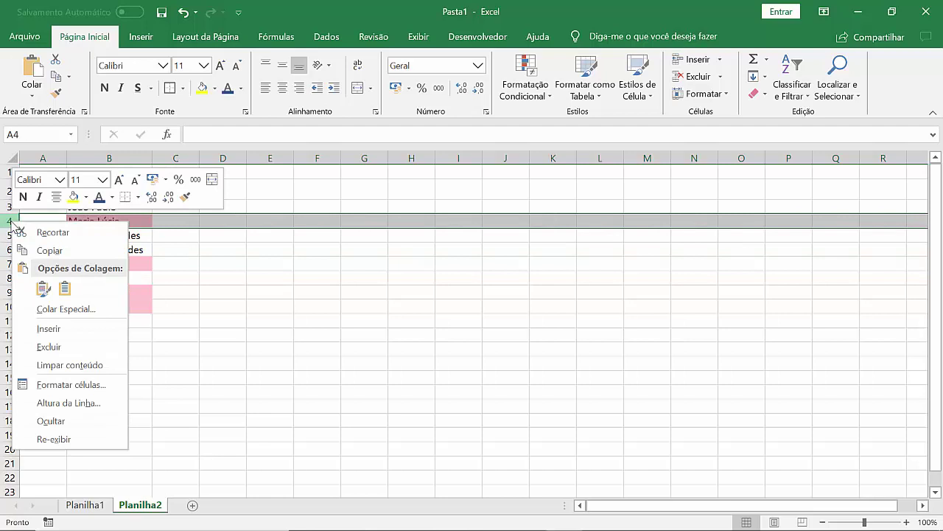
{"action": "left_click", "coordinate": [77, 347]}
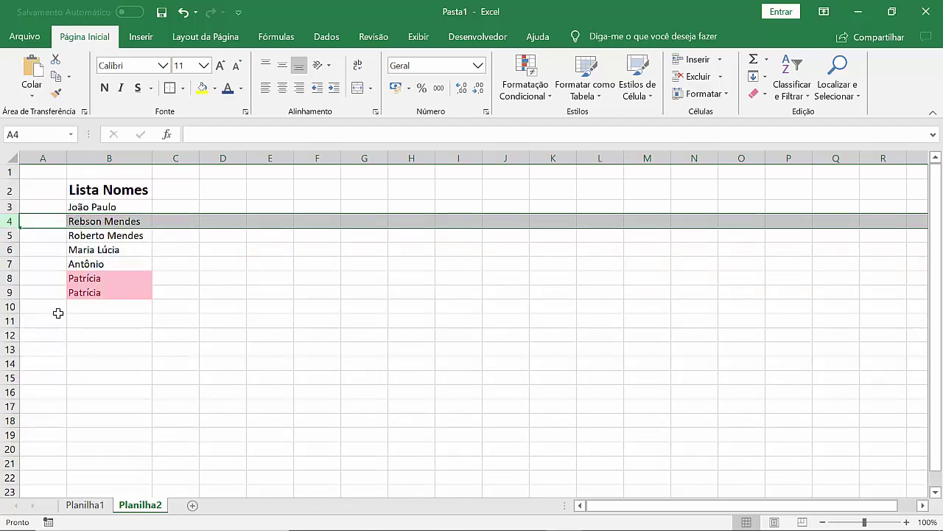
Step: Delete row 9, the repeated name at the end of the list, and deselect the row
{"action": "right_click", "coordinate": [7, 292]}
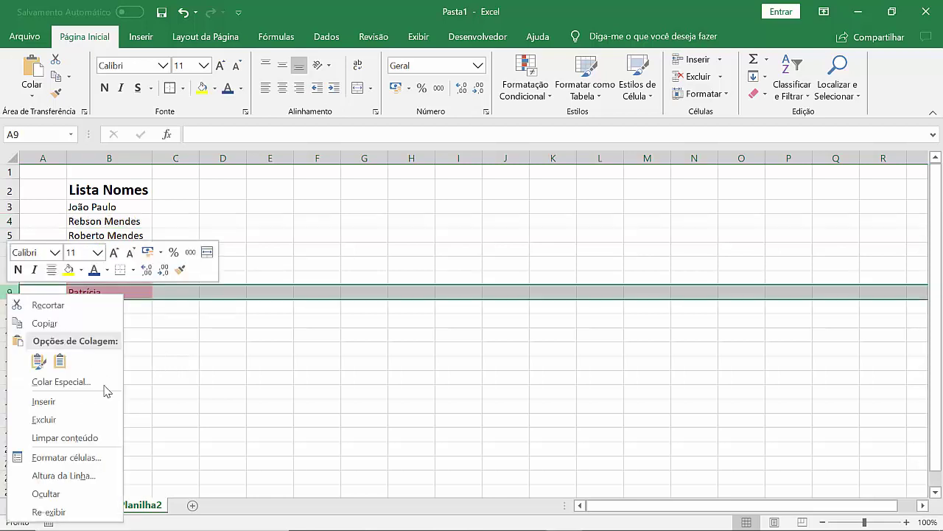
{"action": "left_click", "coordinate": [77, 419]}
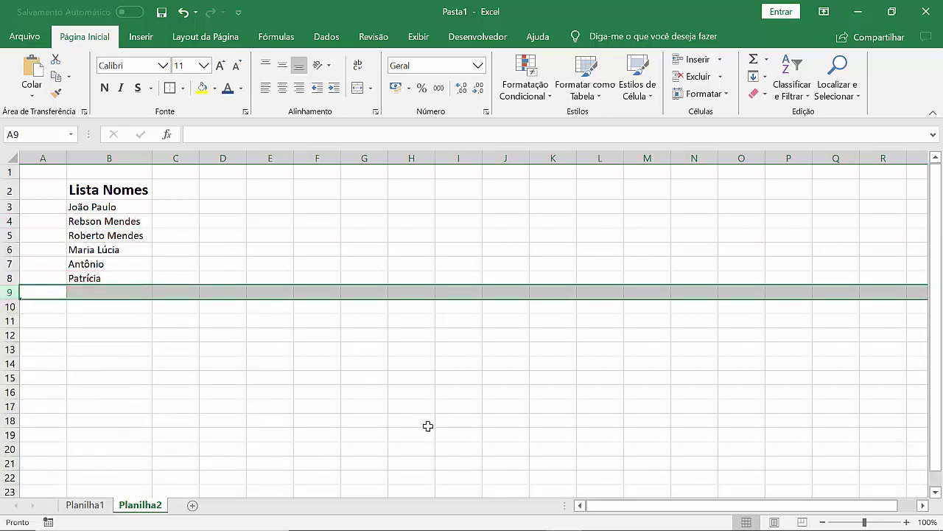
{"action": "key", "text": "Down"}
{"action": "key", "text": "Right"}
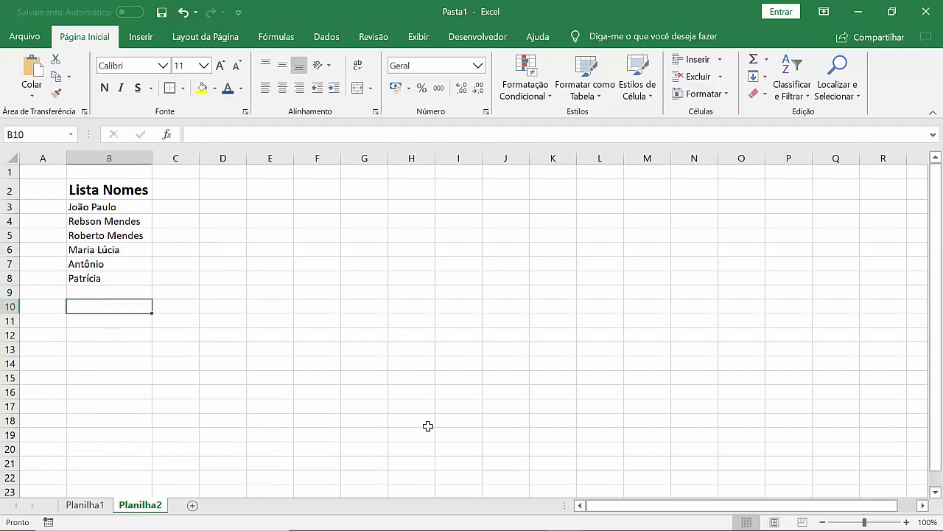
Step: Enter only the first name from B4 in cell B9, without the surname
{"action": "key", "text": "Up"}
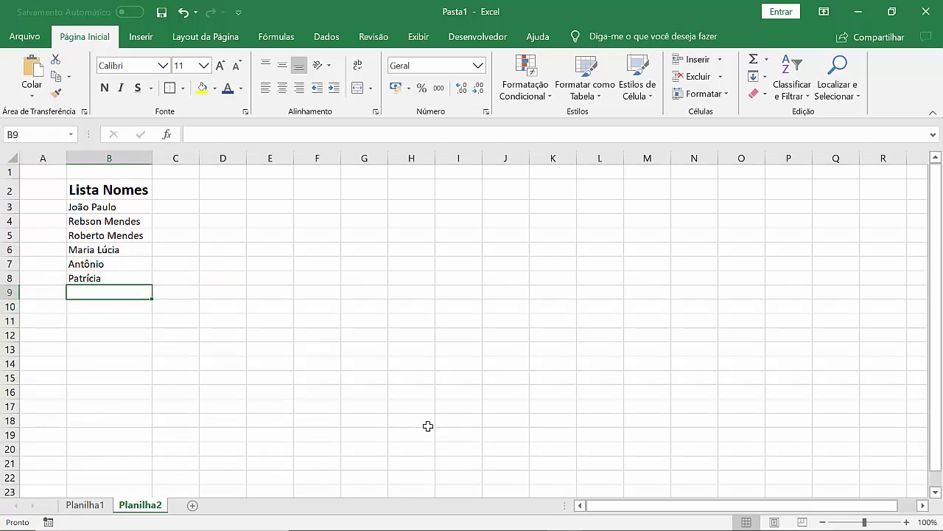
{"action": "type", "text": "Rebson"}
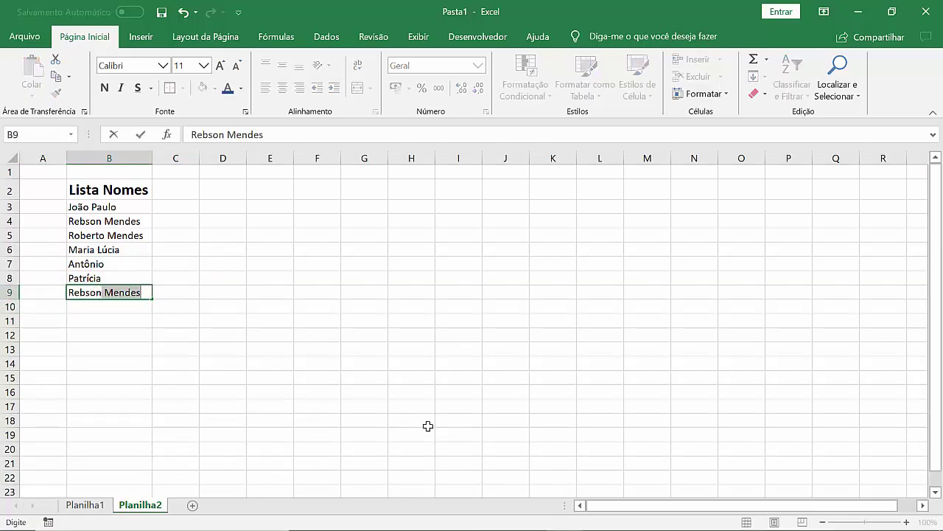
{"action": "key", "text": "Delete"}
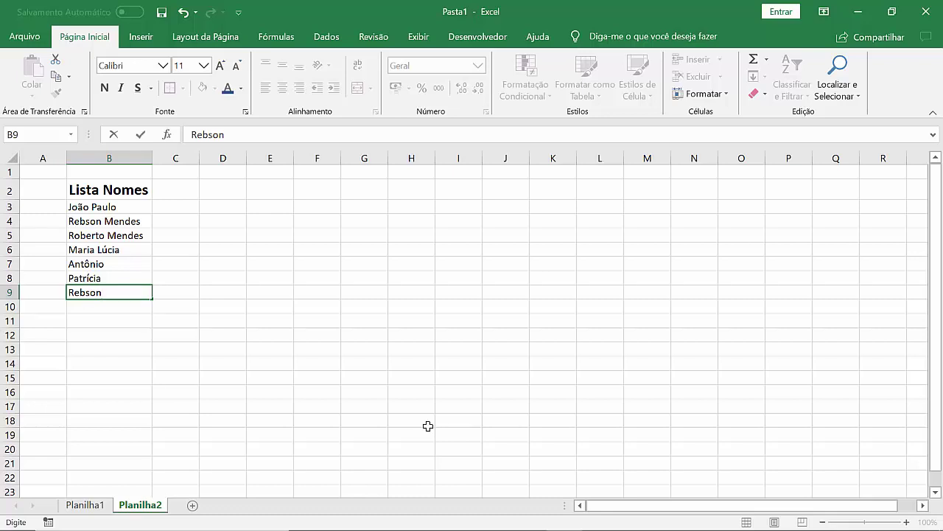
{"action": "key", "text": "Return"}
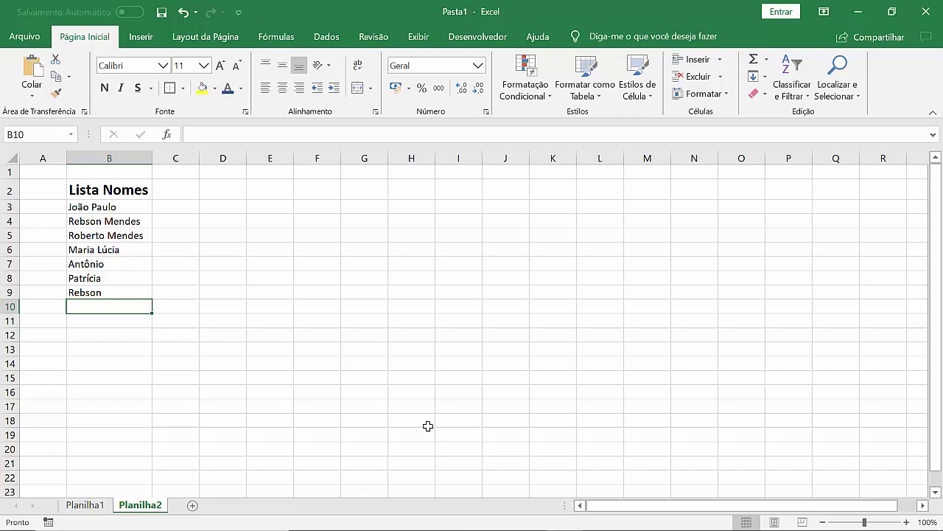
Step: Enter the same first name as B9 in cell B10, followed by a trailing space
{"action": "type", "text": "Rebso"}
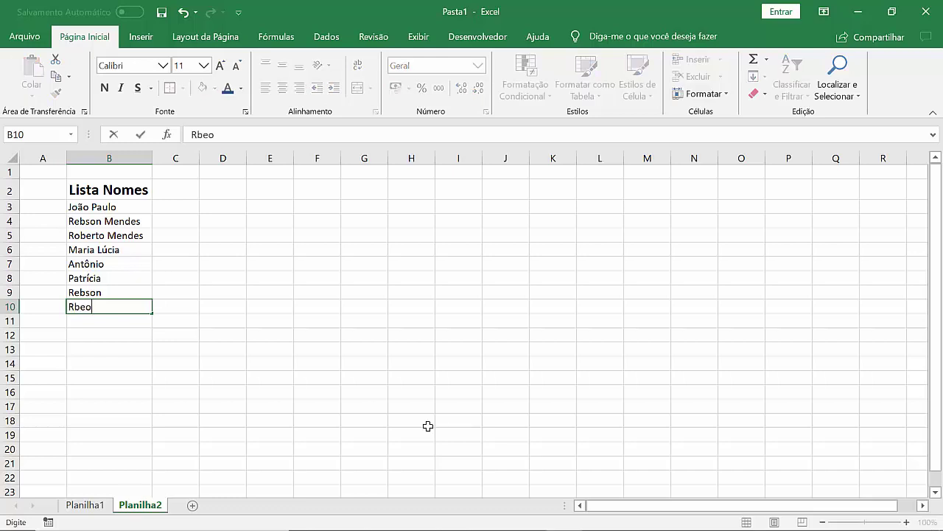
{"action": "key", "text": "BackSpace"}
{"action": "key", "text": "BackSpace"}
{"action": "key", "text": "BackSpace"}
{"action": "key", "text": "BackSpace"}
{"action": "type", "text": "ebson"}
{"action": "key", "text": "BackSpace"}
{"action": "key", "text": "Return"}
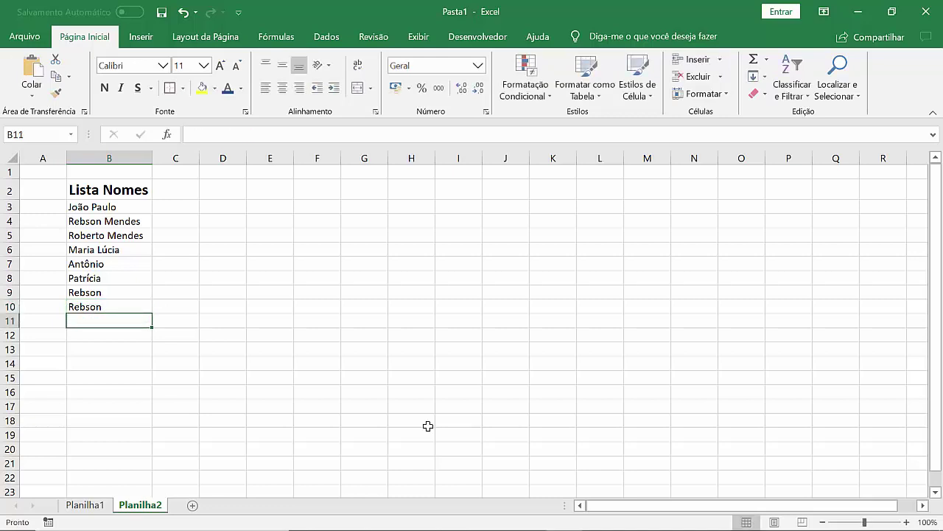
Step: Compare the entries in B9 and B10, and remove the trailing space from the name in B10
{"action": "key", "text": "Up"}
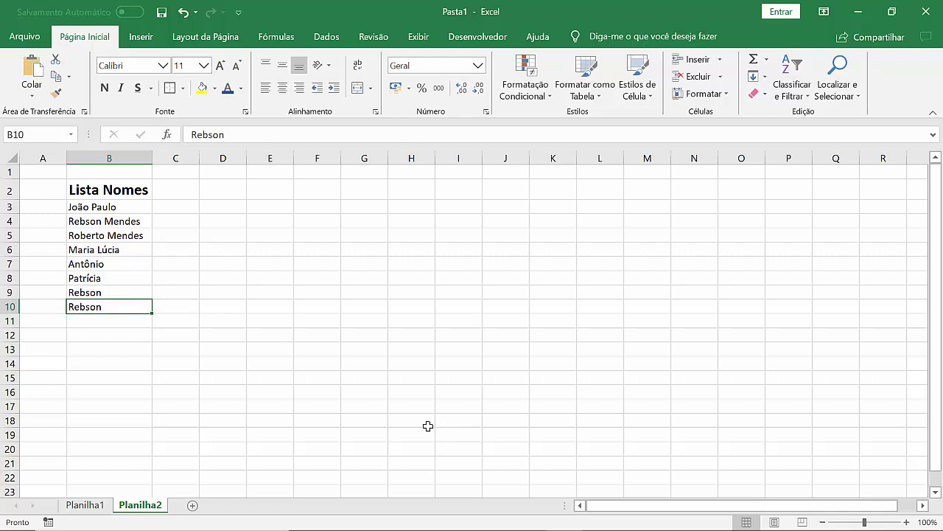
{"action": "left_click", "coordinate": [103, 294]}
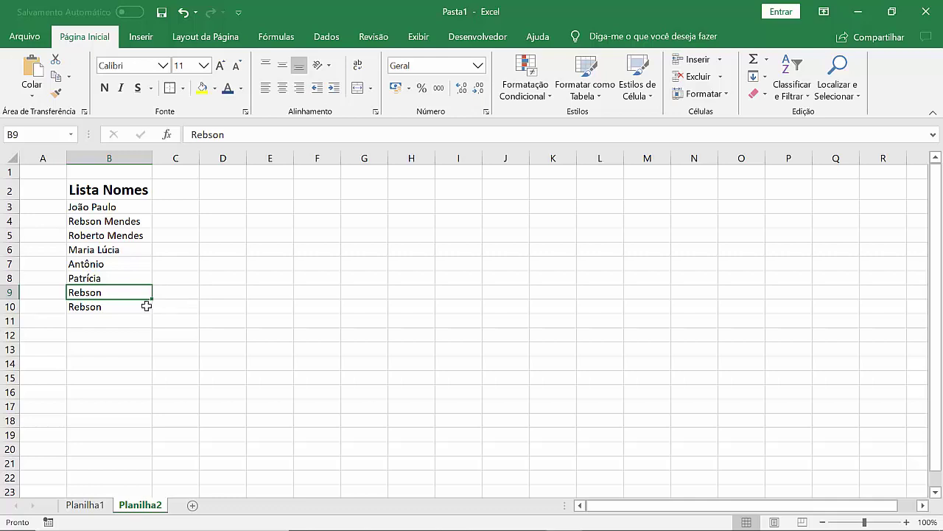
{"action": "double_click", "coordinate": [140, 302]}
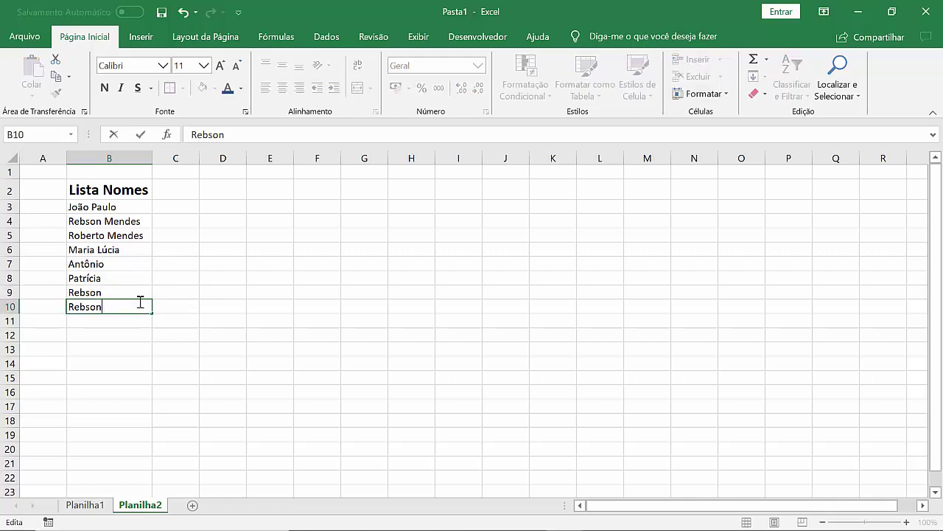
{"action": "key", "text": "Return"}
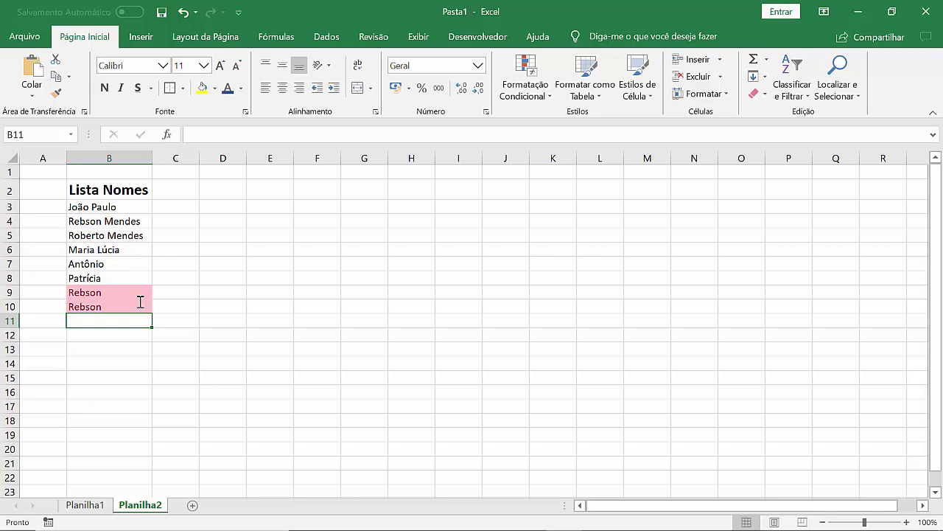
Step: Add a trailing space back to the name in B10
{"action": "left_click", "coordinate": [140, 302]}
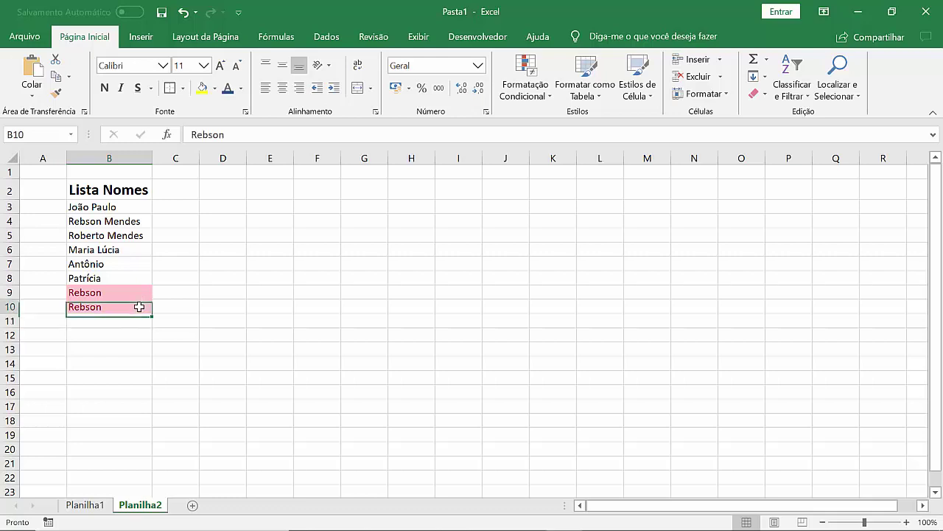
{"action": "left_click", "coordinate": [260, 140]}
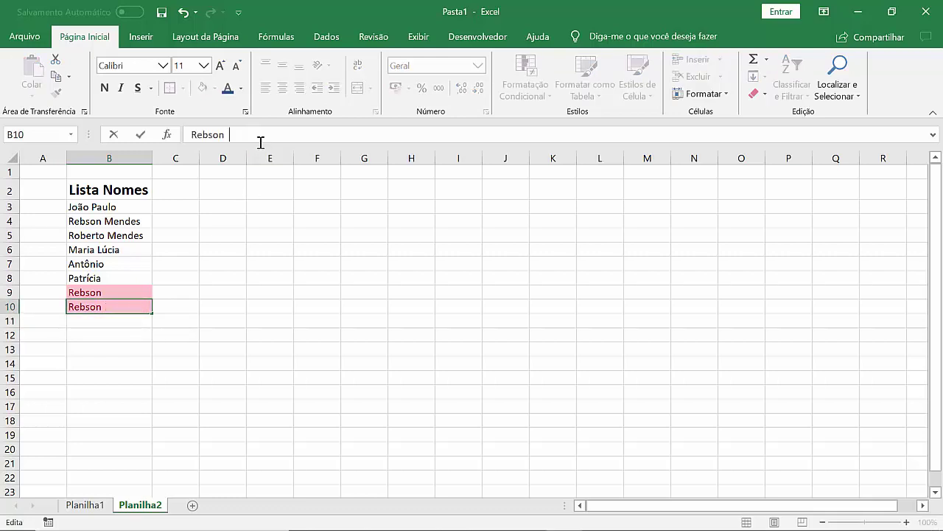
{"action": "key", "text": "Return"}
Step: Enter =ARRUMAR((B10)) in C10, accepting the formula correction, and fill it upward to C3
{"action": "key", "text": "Right"}
{"action": "key", "text": "Up"}
{"action": "type", "text": "=a"}
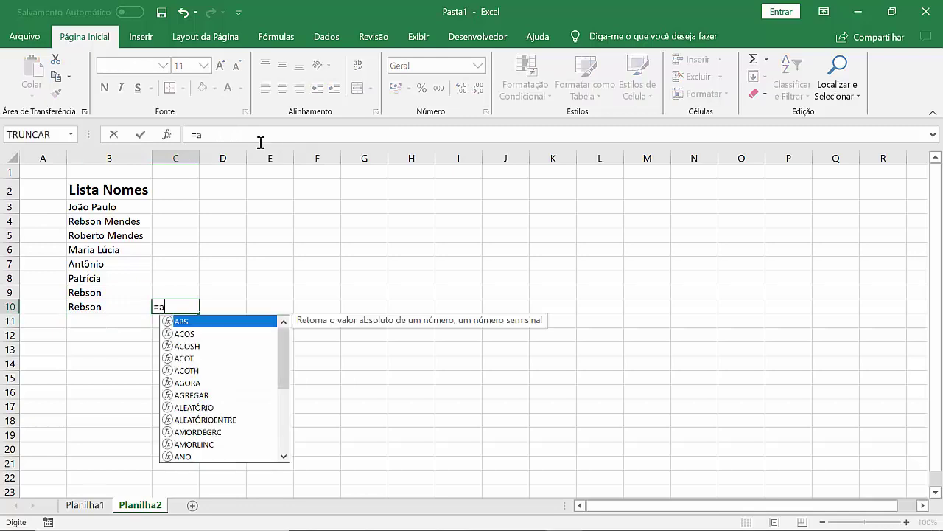
{"action": "type", "text": "rrum"}
{"action": "key", "text": "Tab"}
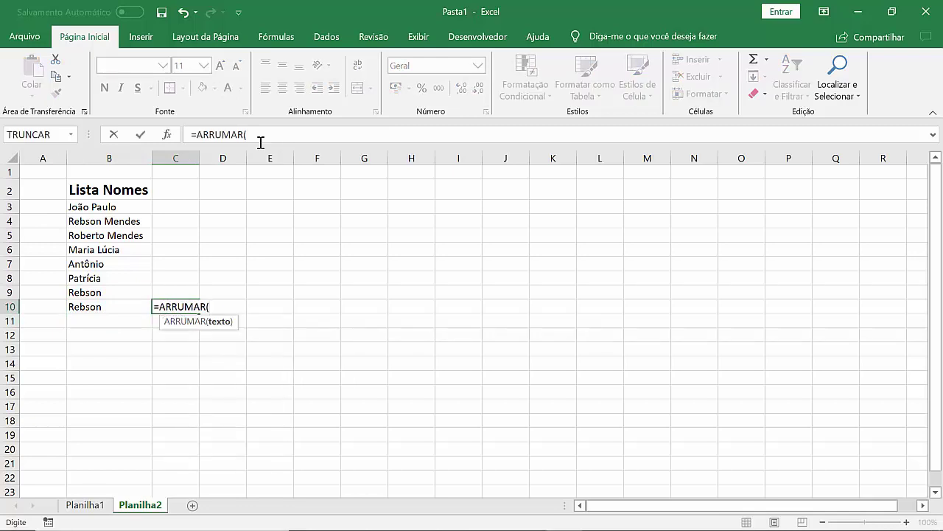
{"action": "type", "text": "("}
{"action": "left_click", "coordinate": [98, 302]}
{"action": "type", "text": ")"}
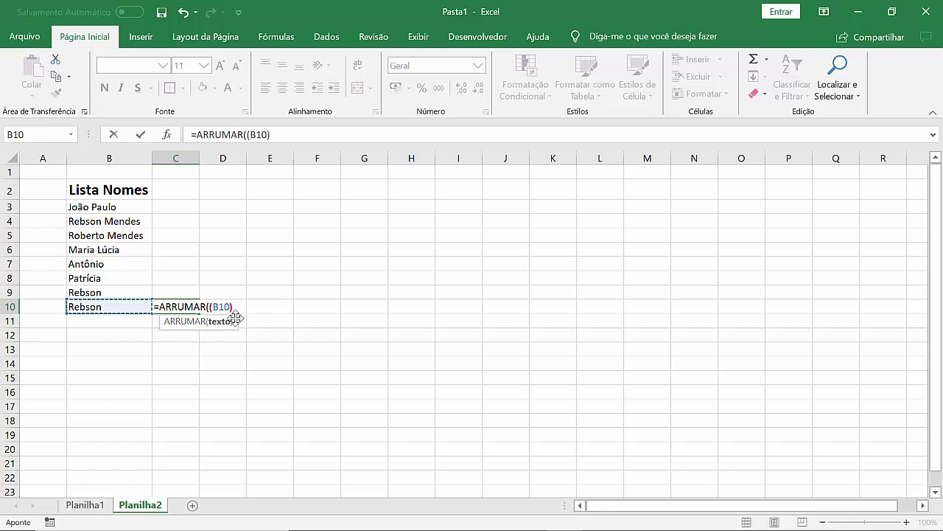
{"action": "key", "text": "Return"}
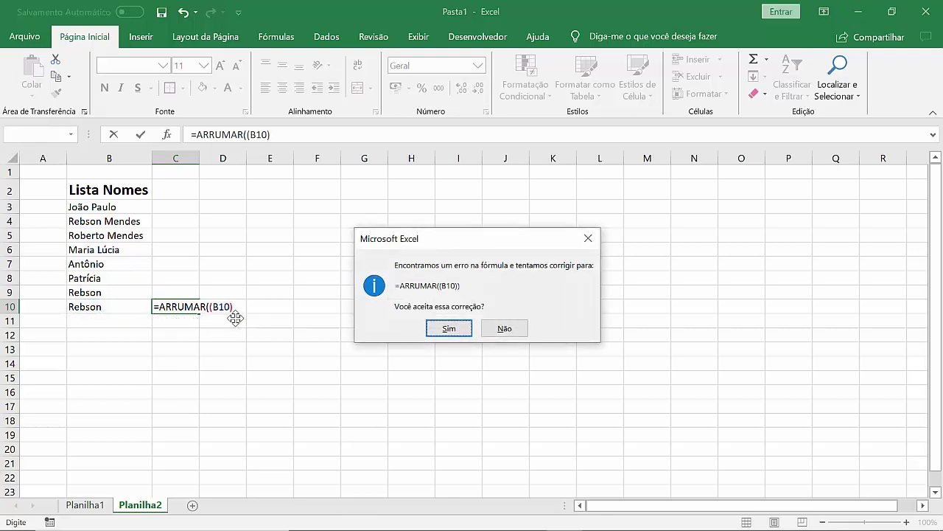
{"action": "left_click", "coordinate": [449, 328]}
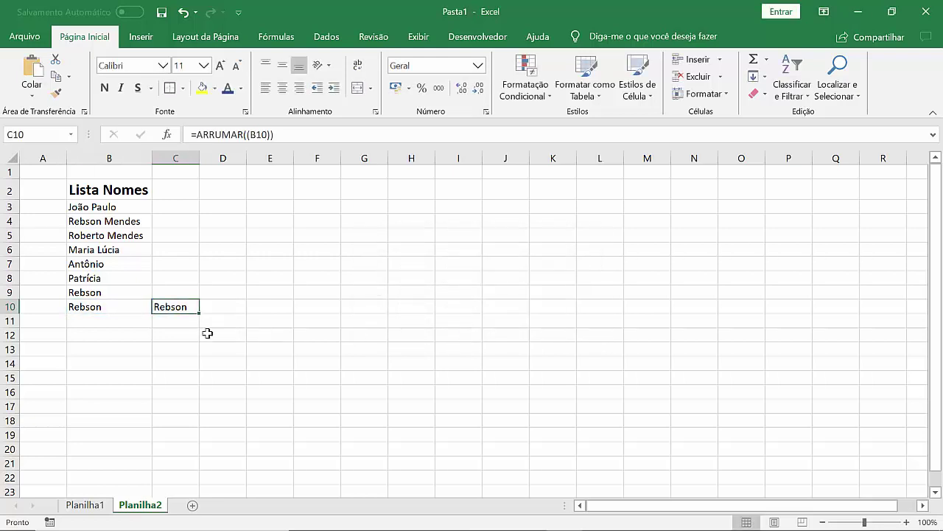
{"action": "left_click_drag", "start_coordinate": [199, 314], "coordinate": [203, 199]}
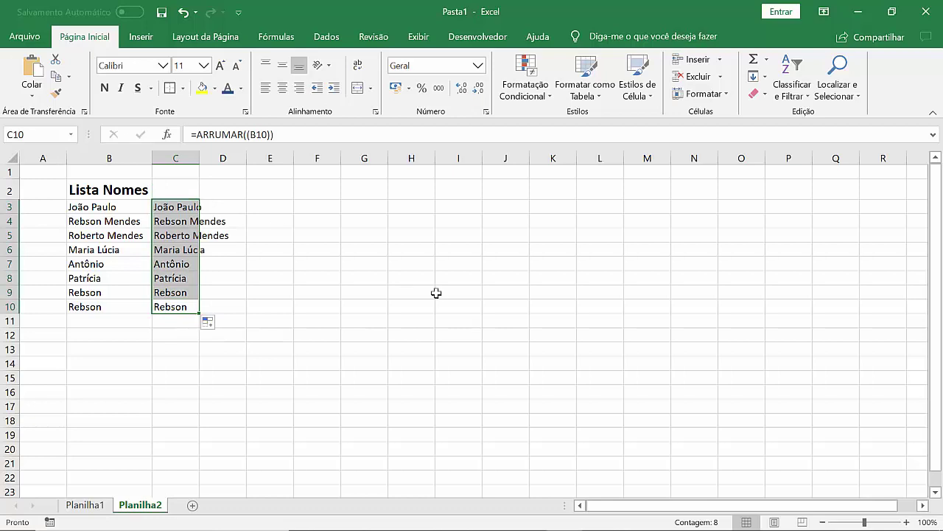
Step: Convert the formulas in C3:C10 to plain values and move them over the names in B3:B10
{"action": "key", "text": "ctrl+c"}
{"action": "key", "text": "ctrl+v"}
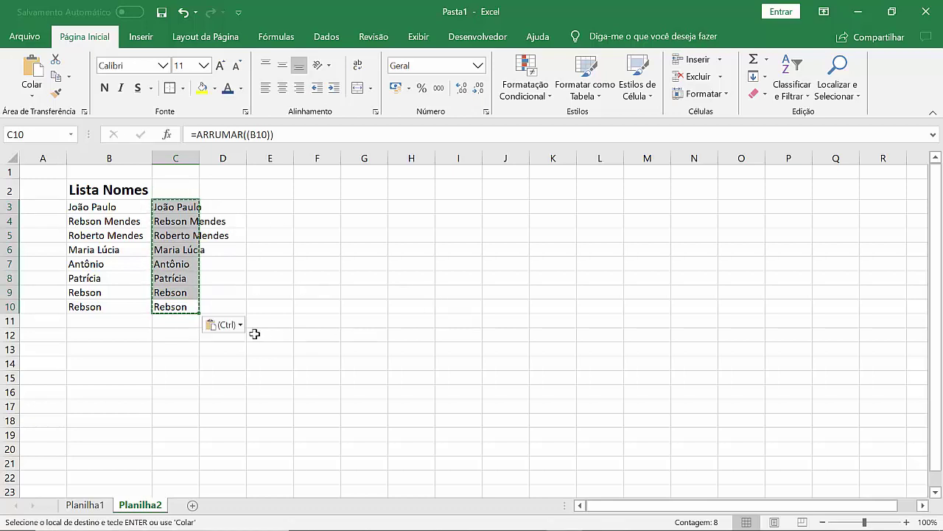
{"action": "left_click", "coordinate": [232, 325]}
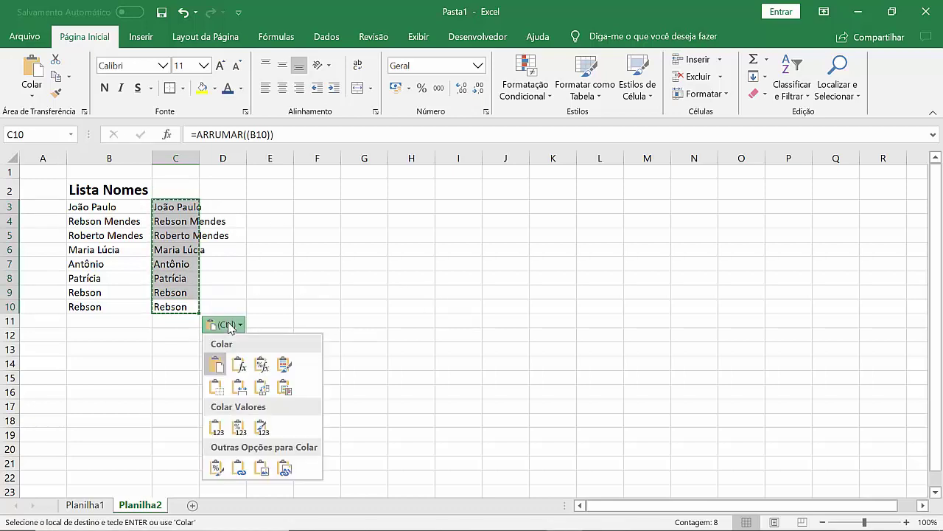
{"action": "left_click", "coordinate": [216, 428]}
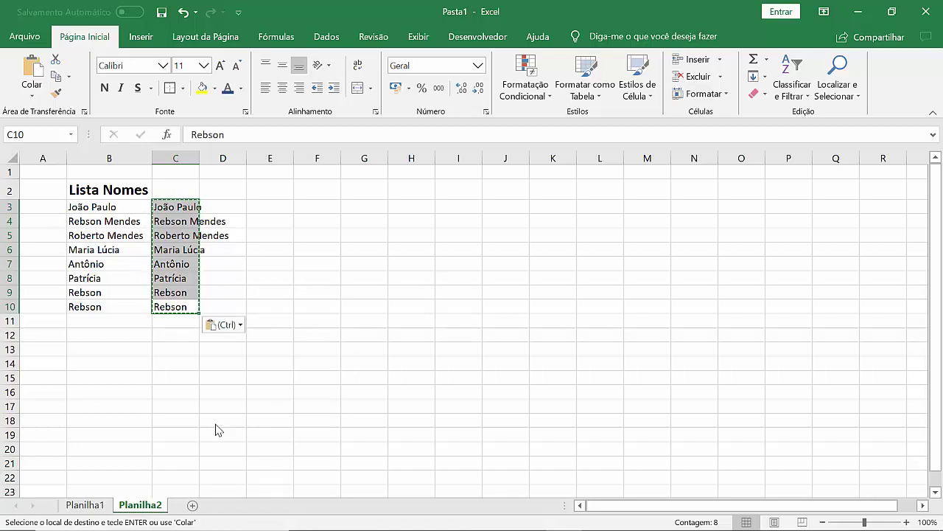
{"action": "left_click", "coordinate": [120, 207]}
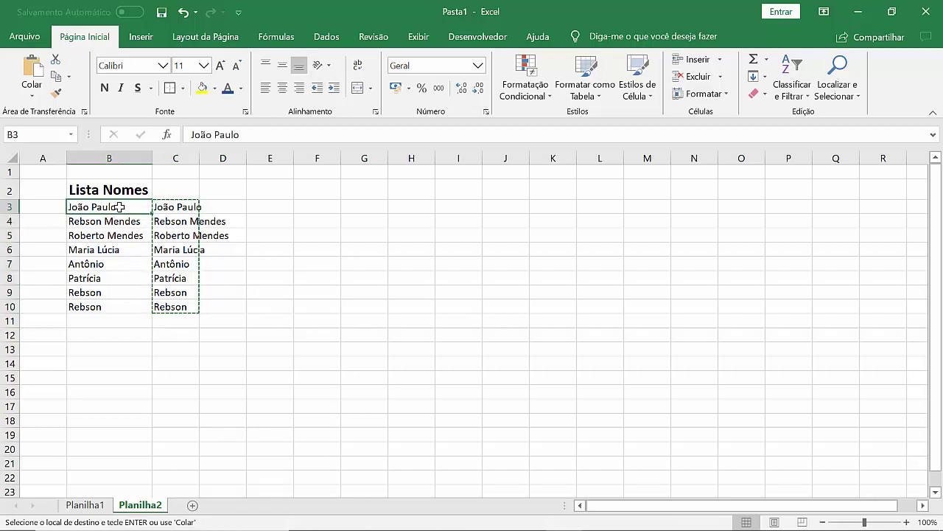
{"action": "key", "text": "ctrl+v"}
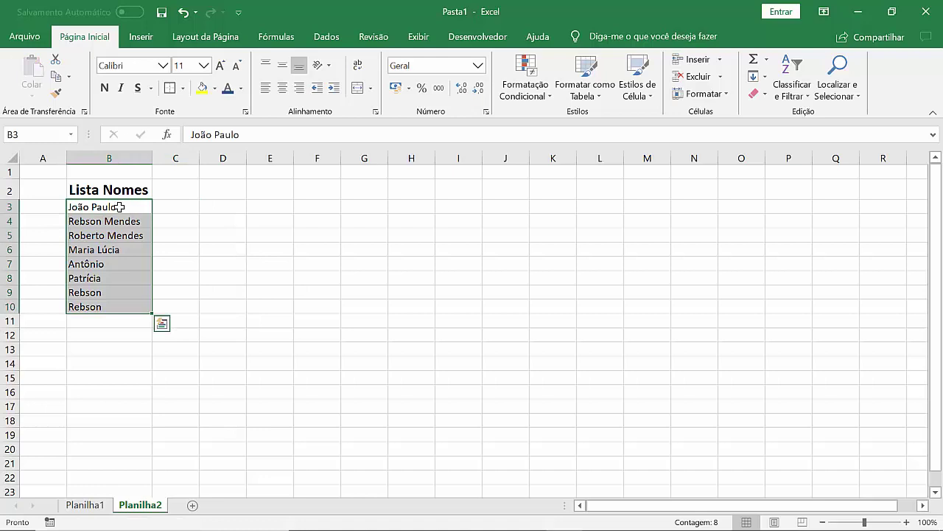
{"action": "left_click", "coordinate": [140, 249]}
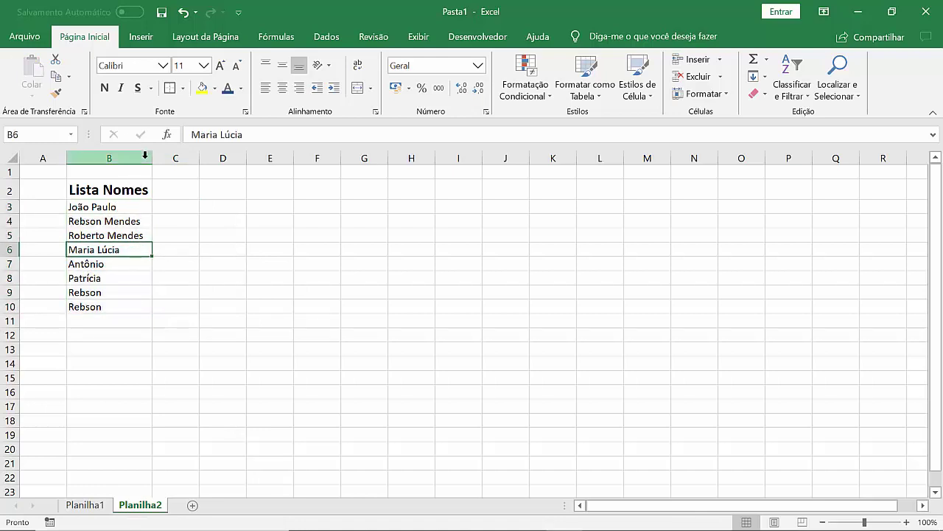
{"action": "left_click", "coordinate": [146, 156]}
{"action": "left_click", "coordinate": [549, 95]}
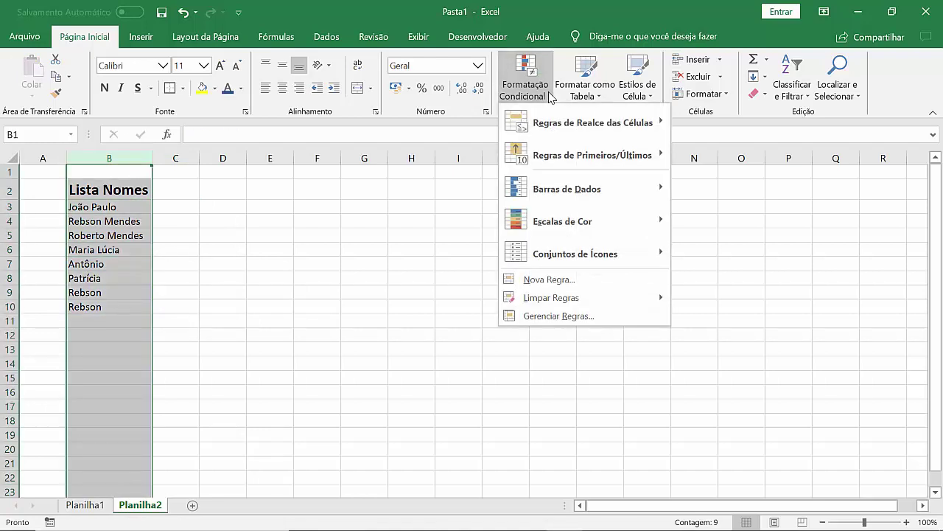
{"action": "mouse_move", "coordinate": [623, 124]}
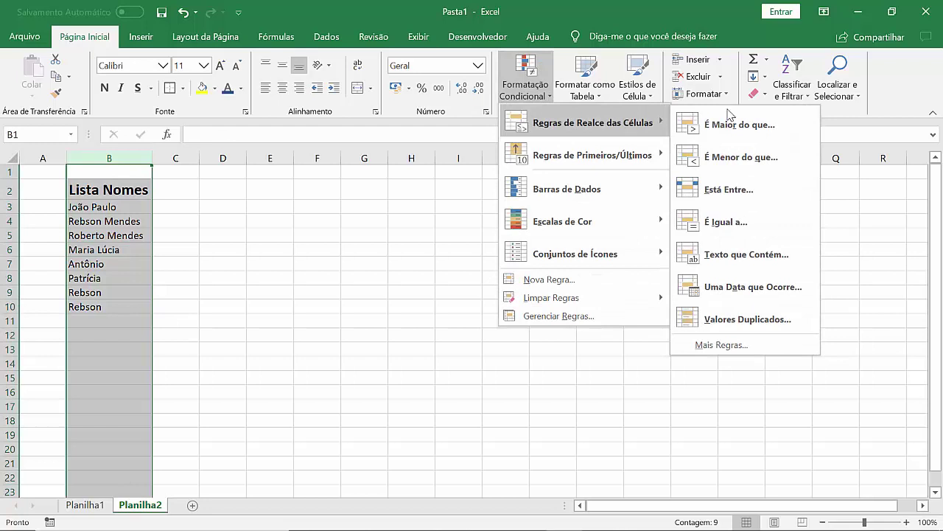
{"action": "left_click", "coordinate": [769, 130]}
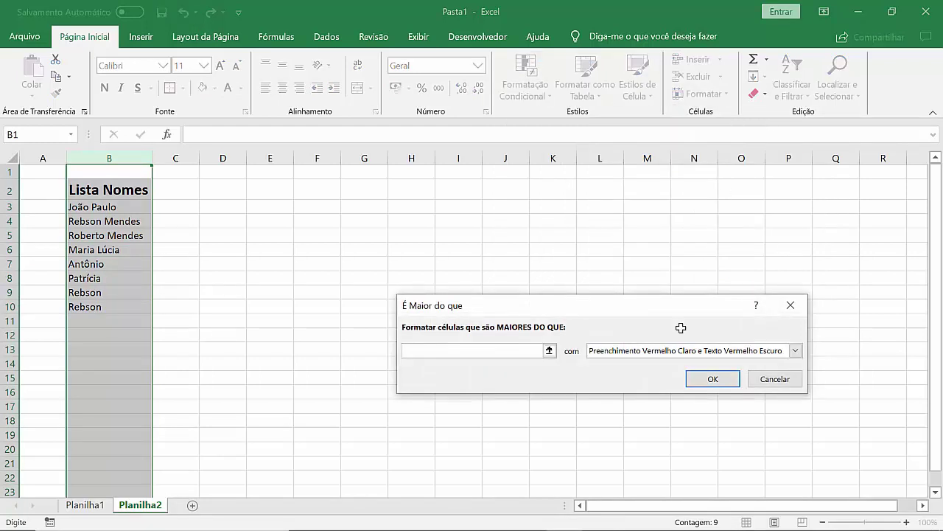
{"action": "left_click", "coordinate": [780, 381]}
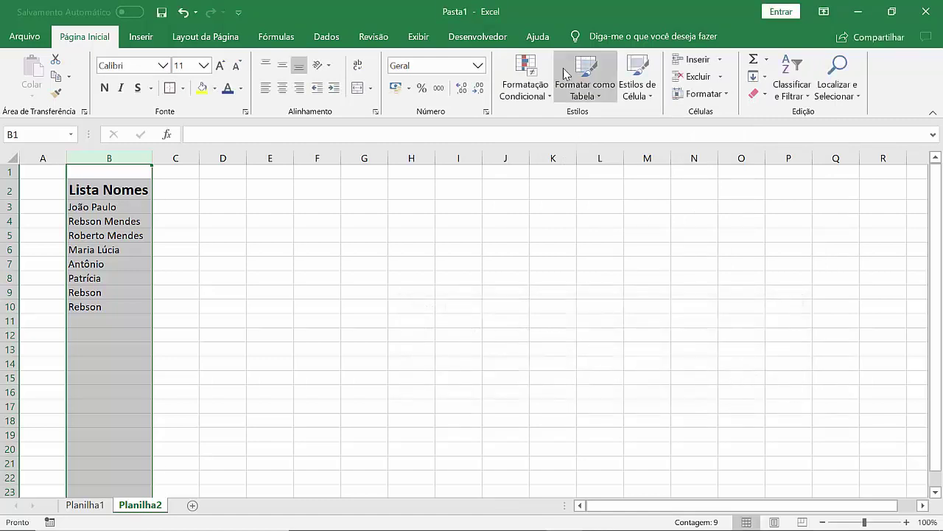
Step: Preview the duplicate values rule with light red fill and dark red text on column B, without applying it
{"action": "left_click", "coordinate": [540, 94]}
{"action": "mouse_move", "coordinate": [648, 123]}
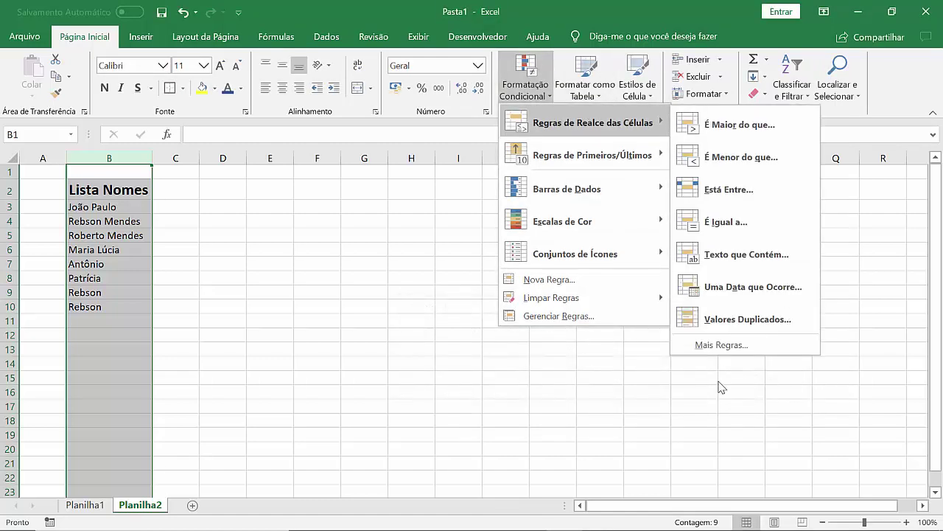
{"action": "left_click", "coordinate": [745, 318]}
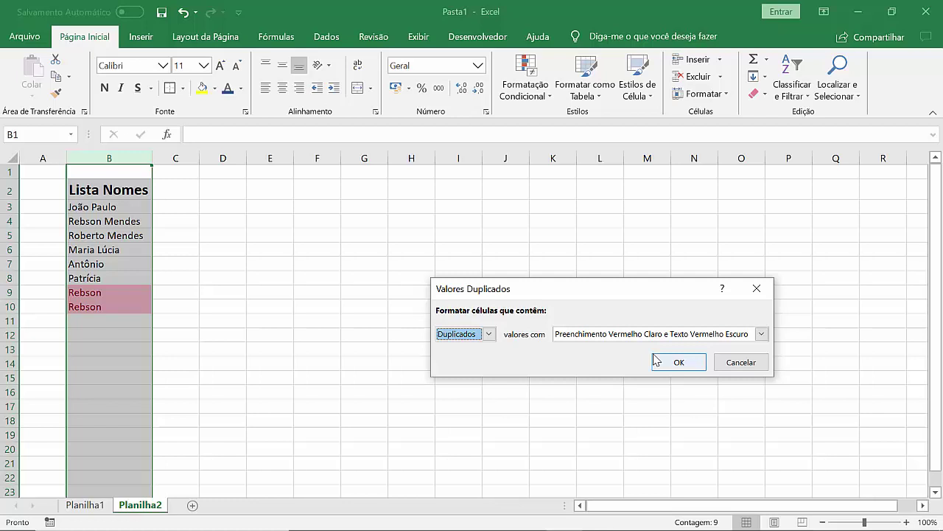
{"action": "left_click", "coordinate": [750, 371]}
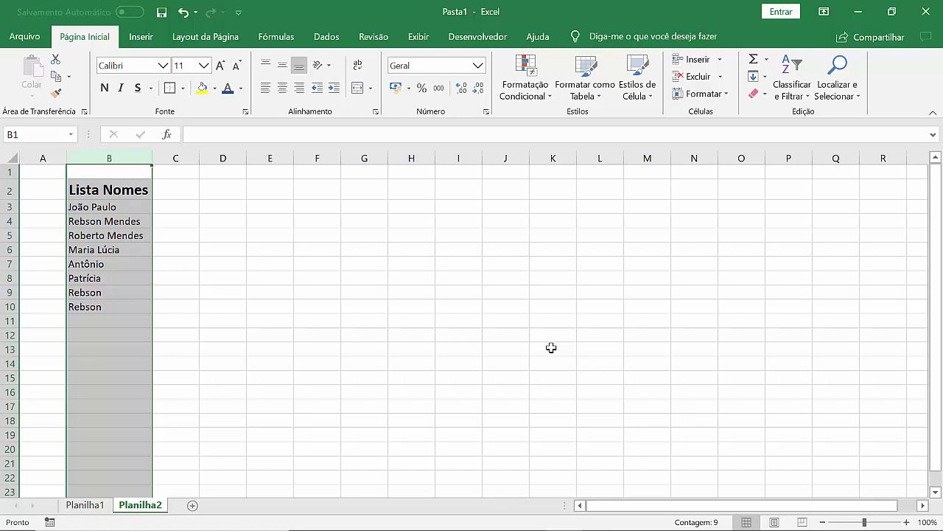
Step: Review the conditional formatting rules and their applied range for column B, and close the rules manager
{"action": "left_click", "coordinate": [540, 101]}
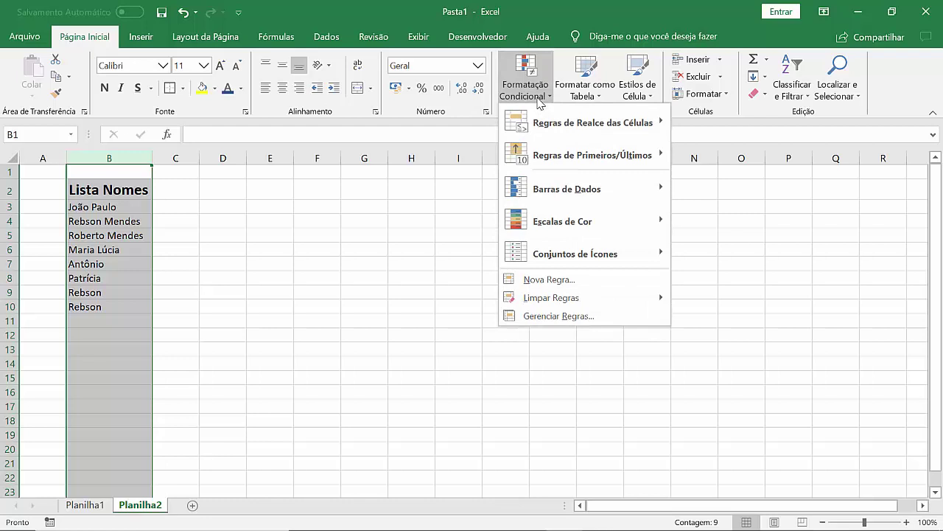
{"action": "left_click", "coordinate": [637, 323]}
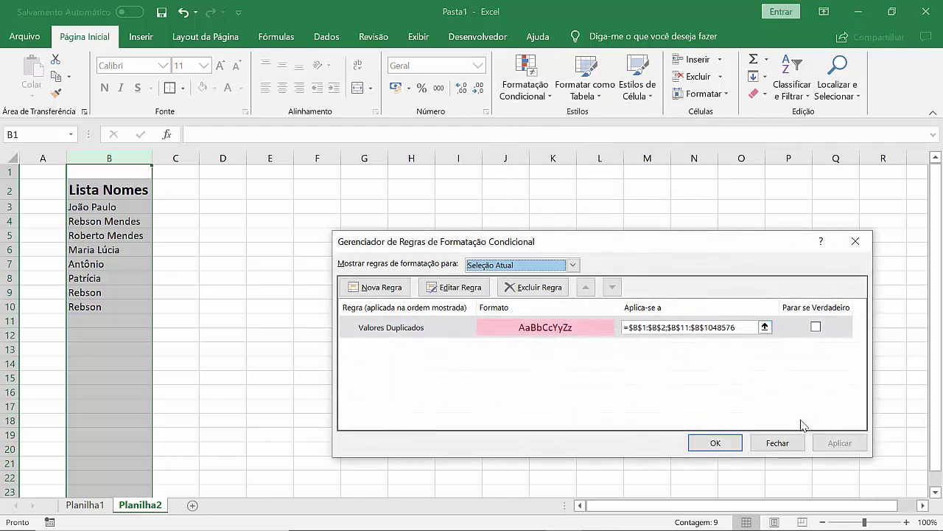
{"action": "left_click", "coordinate": [776, 445]}
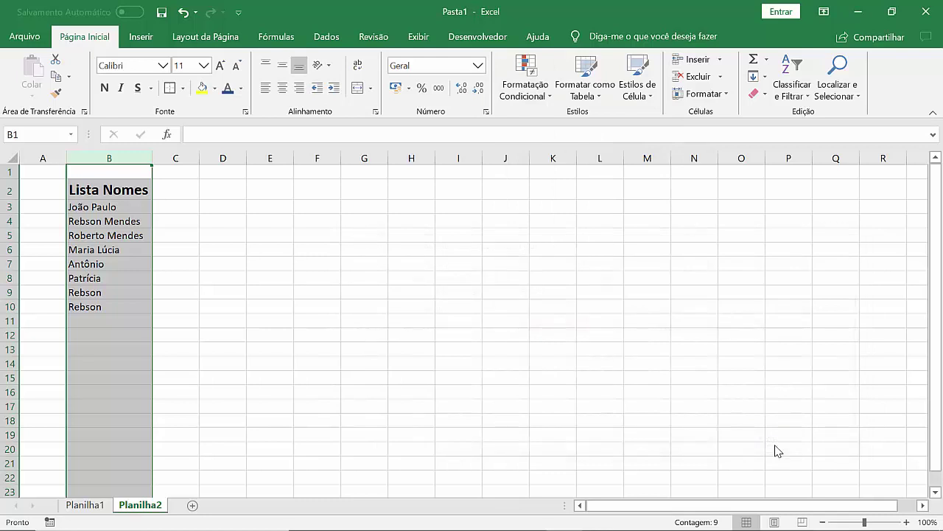